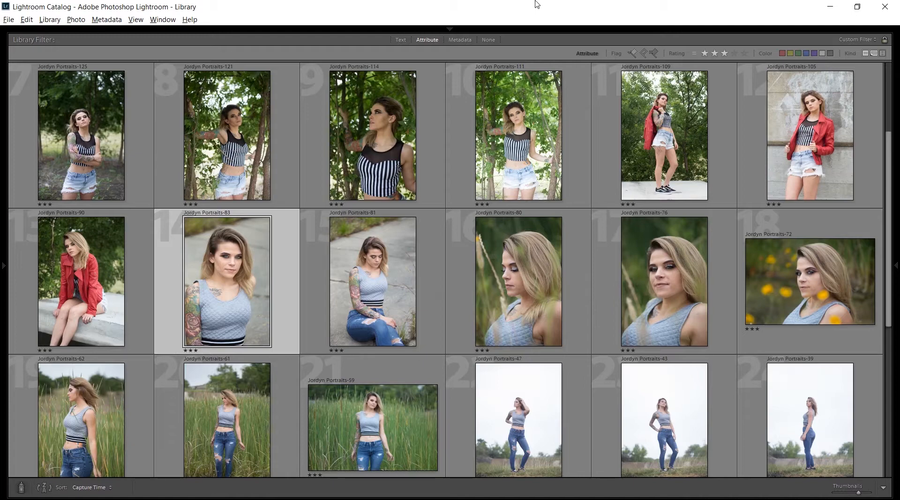
# Step: Open portrait 83 for developing, set Contrast to +23, Clarity to +41 and Vibrance to +32, and convert it to black and white
pyautogui.press('d')
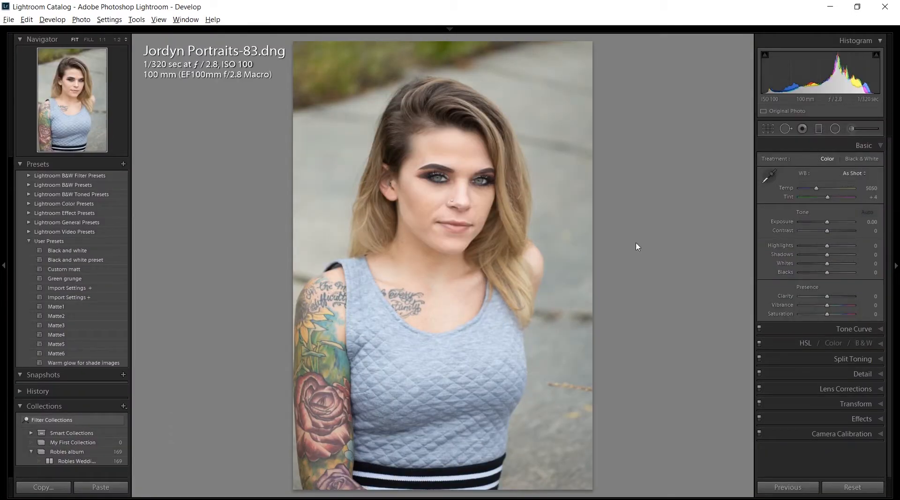
pyautogui.click(833, 231)
pyautogui.click(838, 297)
pyautogui.click(836, 306)
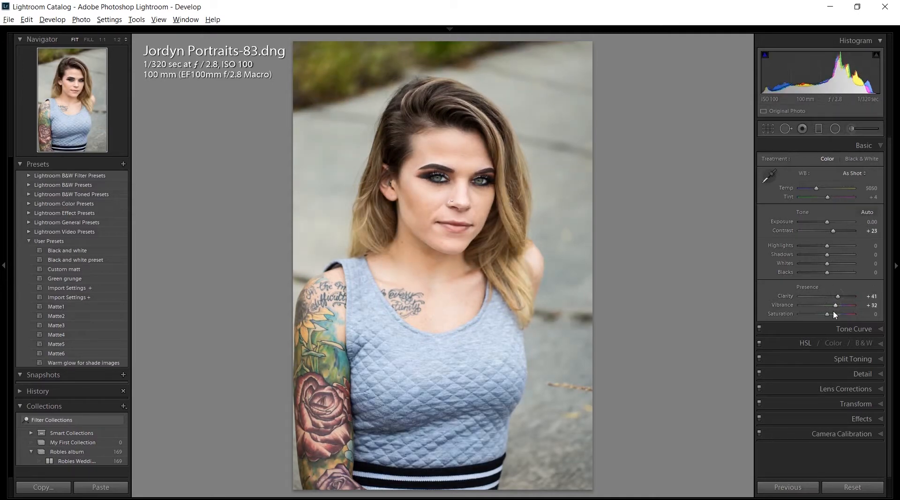
pyautogui.click(857, 159)
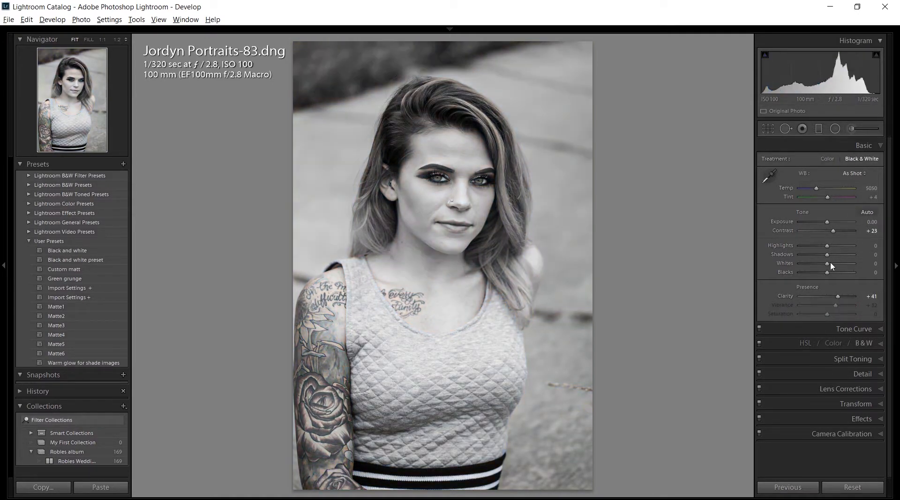
# Step: Set the post-crop vignetting amount to -22 and adjust the black and white mix to Red +14 and Orange +17
pyautogui.click(823, 419)
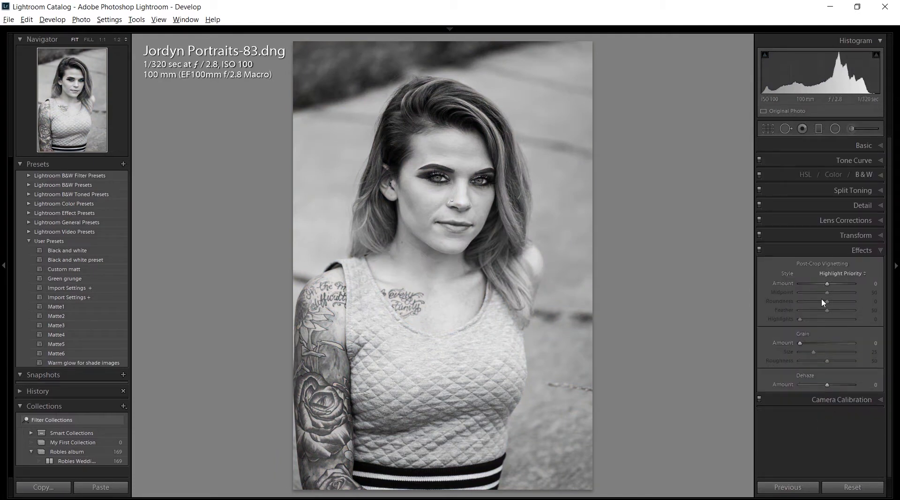
pyautogui.moveTo(827, 284); pyautogui.dragTo(821, 284)
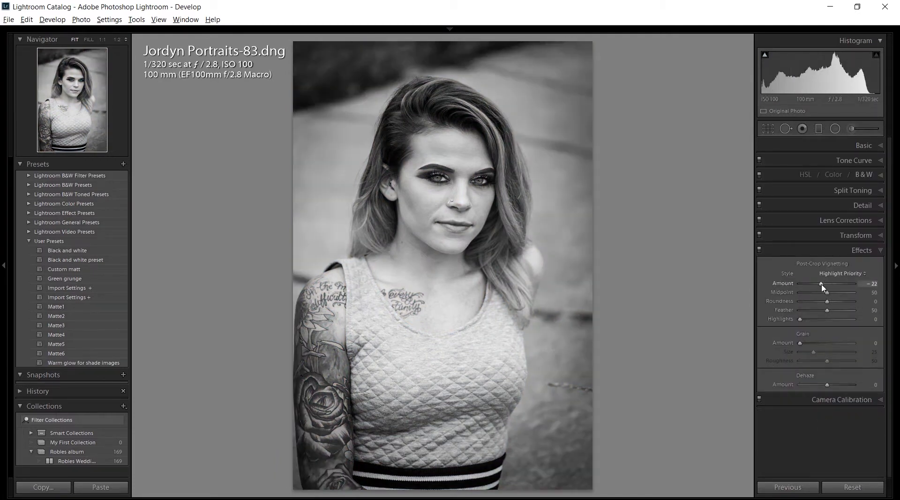
pyautogui.click(864, 178)
pyautogui.moveTo(822, 207)
pyautogui.mouseDown()
pyautogui.moveTo(833, 207)
pyautogui.moveTo(833, 199)
pyautogui.mouseUp()
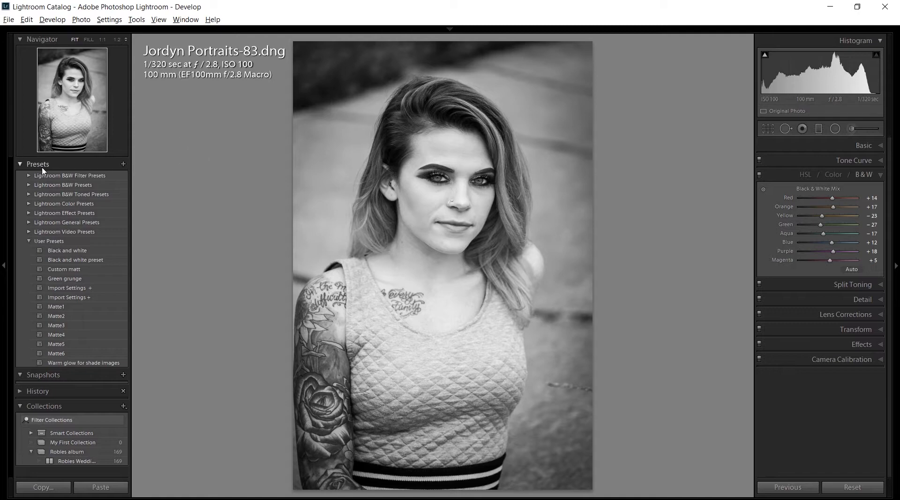
# Step: Save the photo's develop settings as a preset named "Black and white custom" in the User Presets folder
pyautogui.click(124, 164)
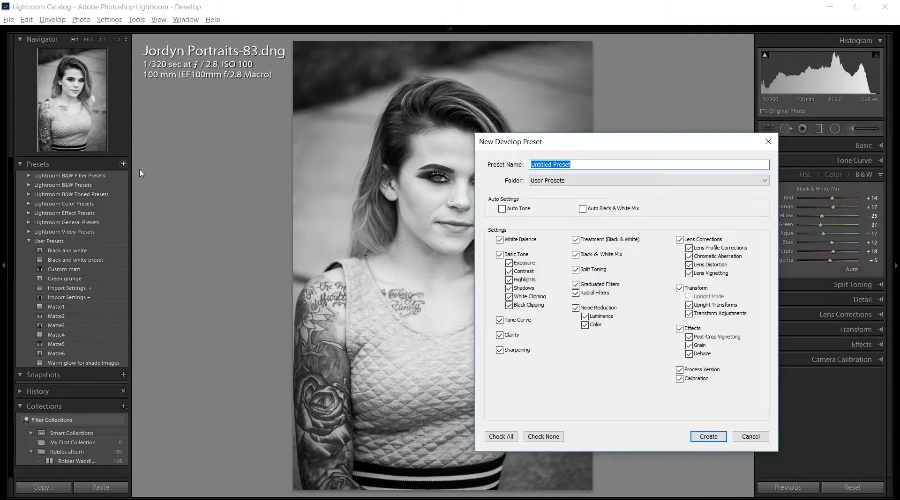
pyautogui.write('Black and white custom')
pyautogui.click(580, 180)
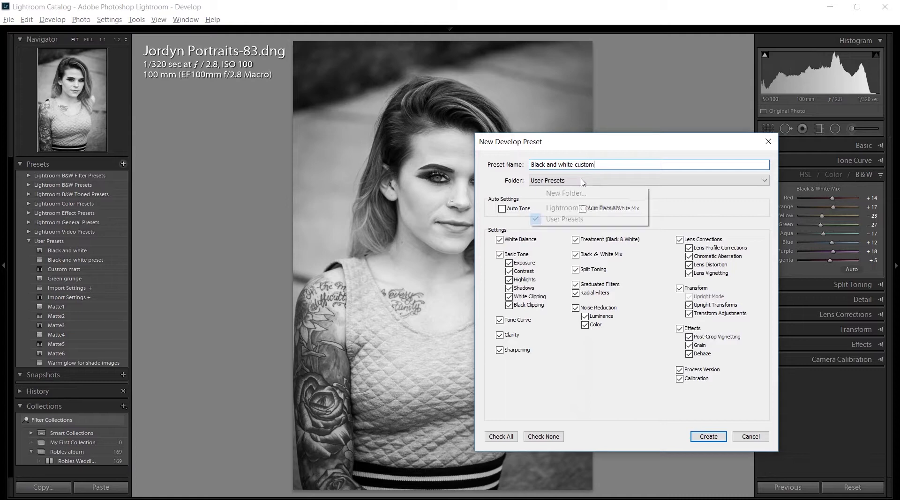
pyautogui.click(566, 221)
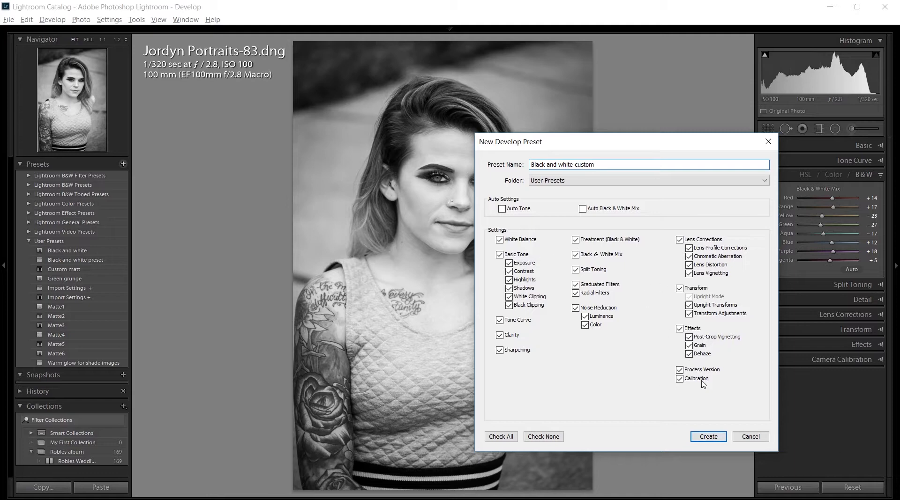
pyautogui.click(709, 438)
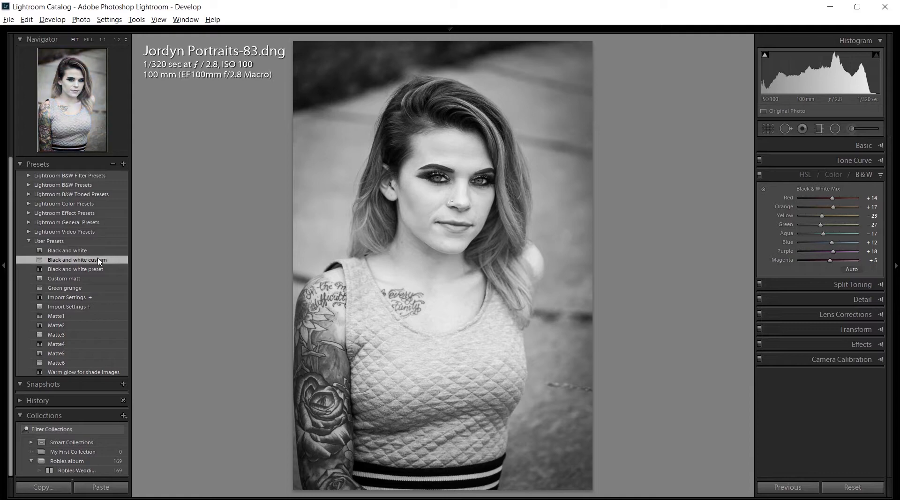
# Step: Apply the "Black and white custom" preset to portrait 81 and check its Basic and Effects settings
pyautogui.press('g')
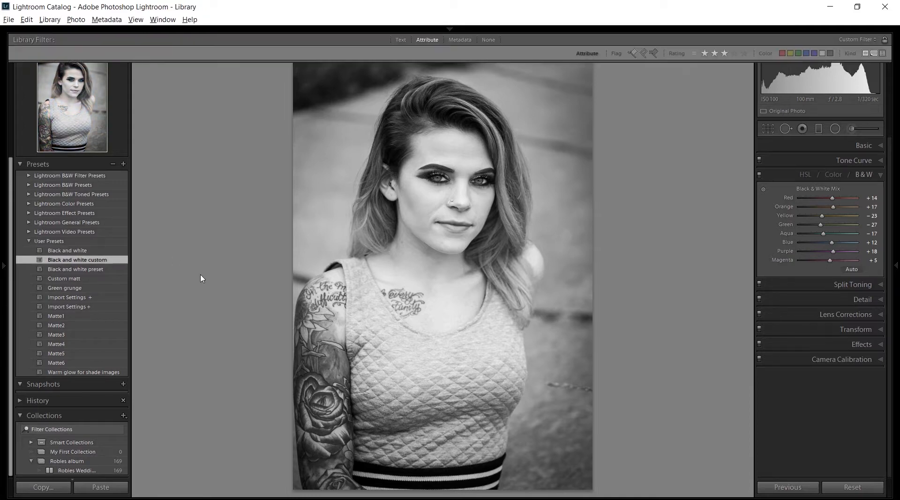
pyautogui.click(349, 300)
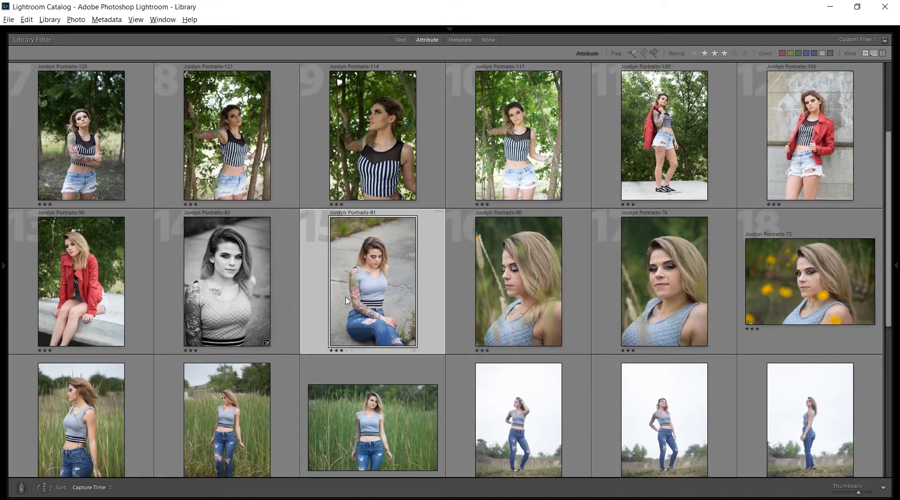
pyautogui.press('d')
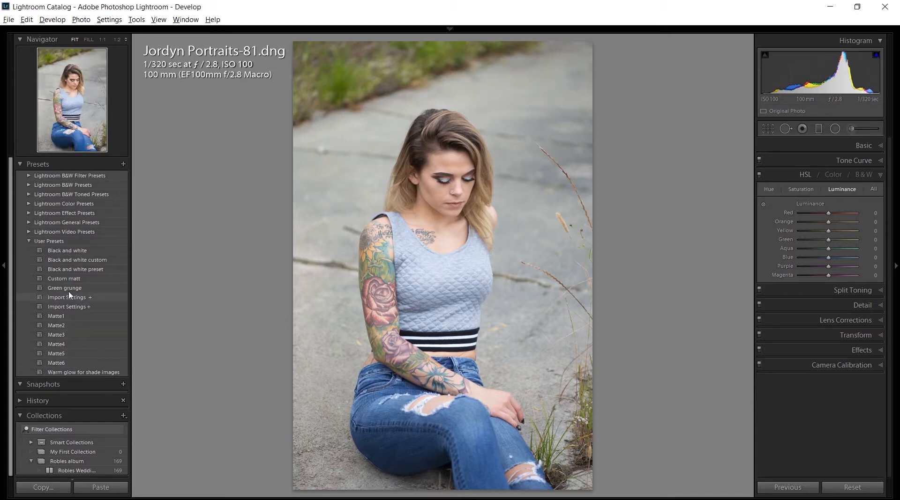
pyautogui.click(89, 264)
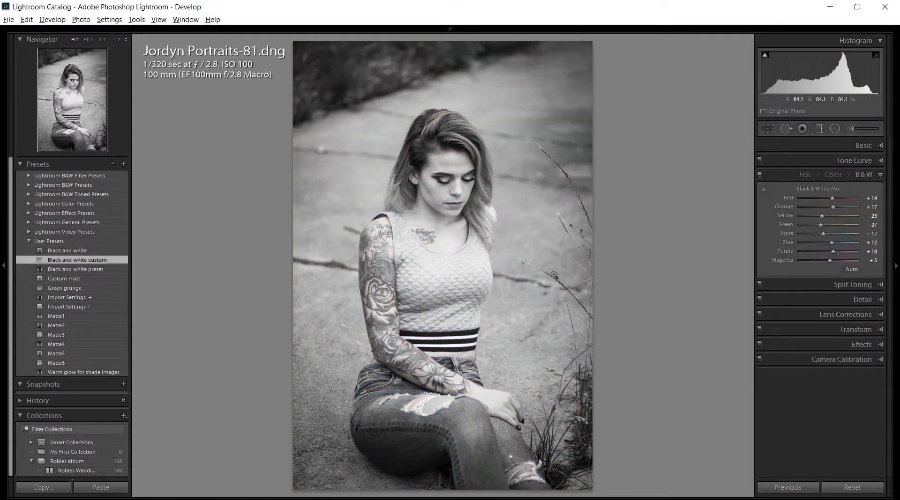
pyautogui.click(844, 146)
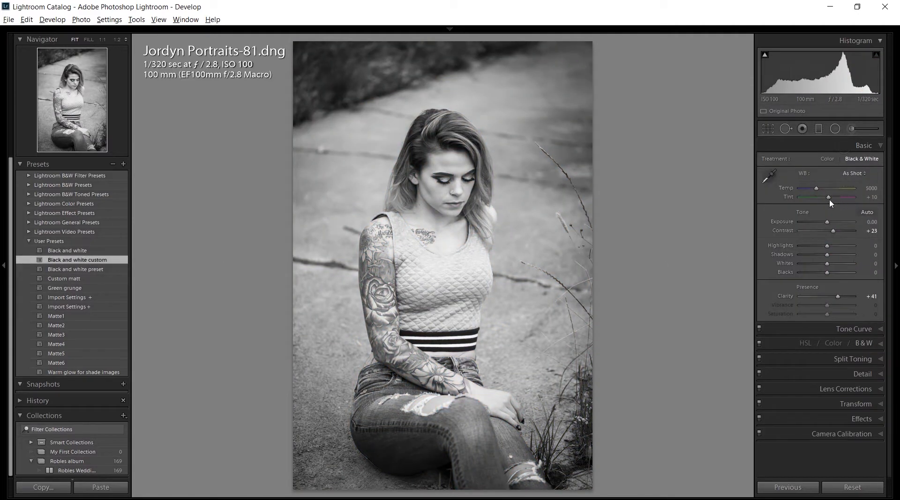
pyautogui.click(837, 413)
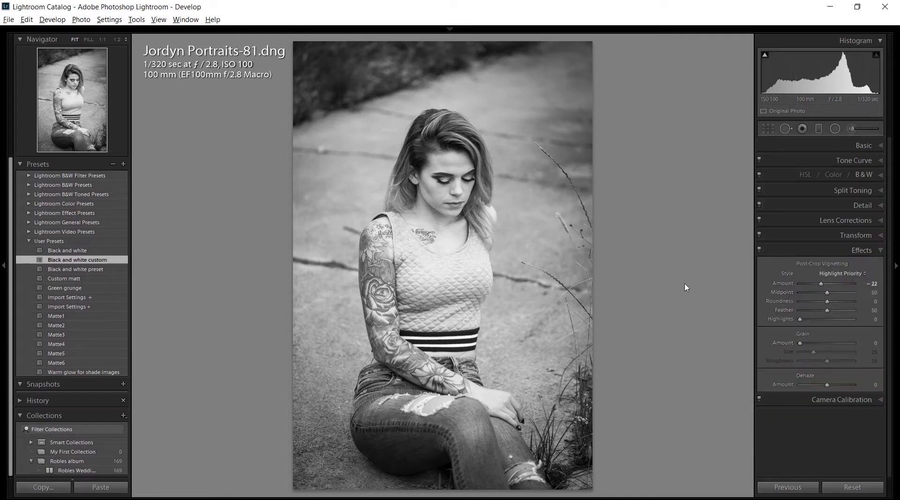
# Step: Open portrait 80 for developing and shape its RGB tone curve into a matte S-curve with lowered shadows and a raised black point
pyautogui.press('g')
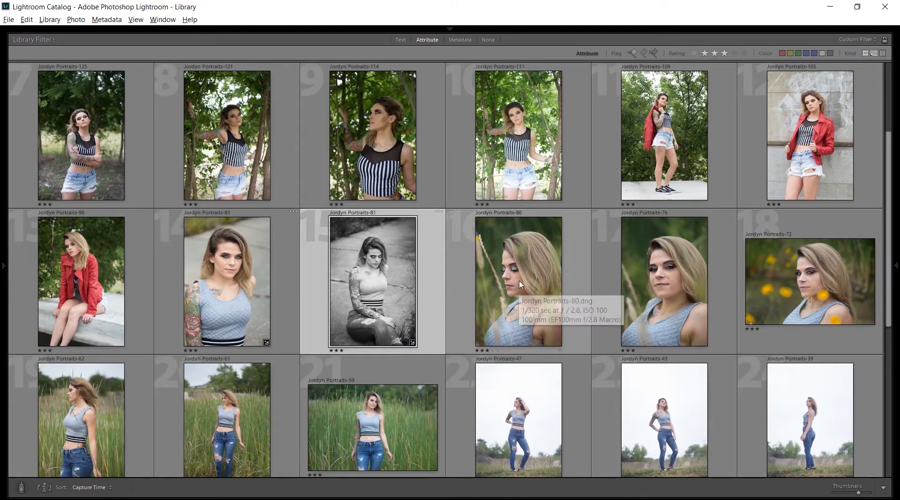
pyautogui.click(524, 290)
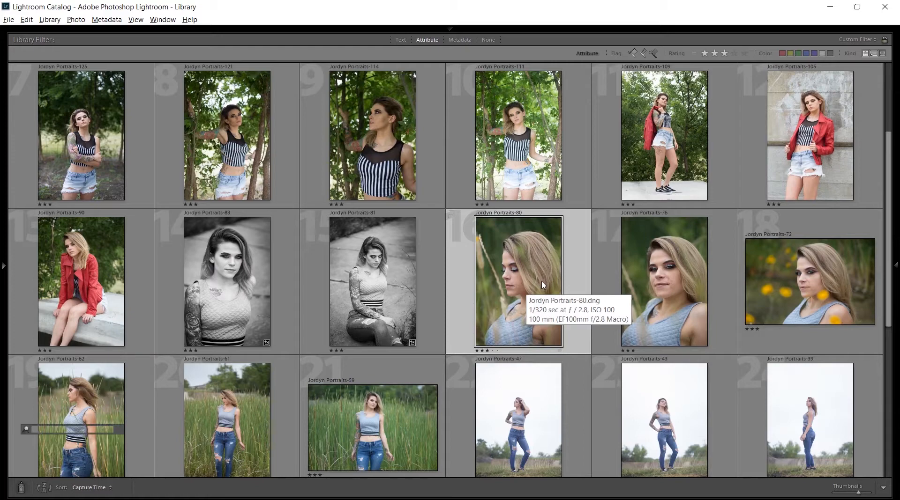
pyautogui.press('d')
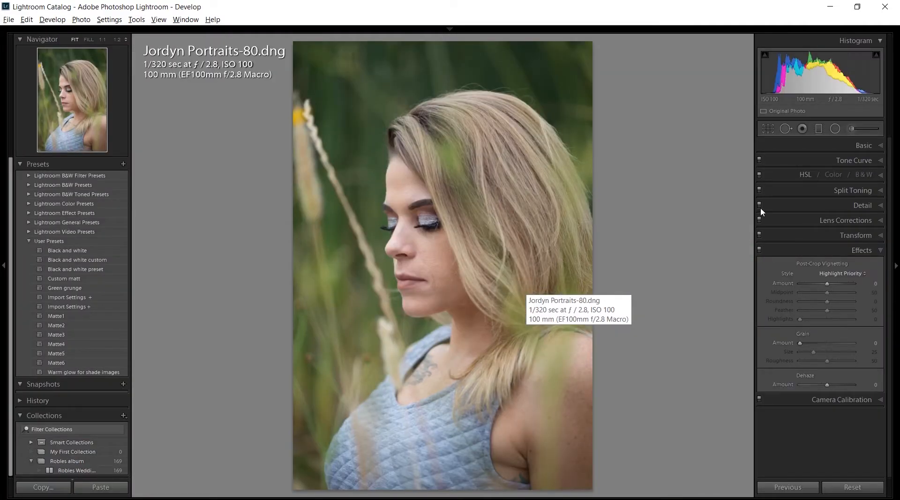
pyautogui.click(823, 161)
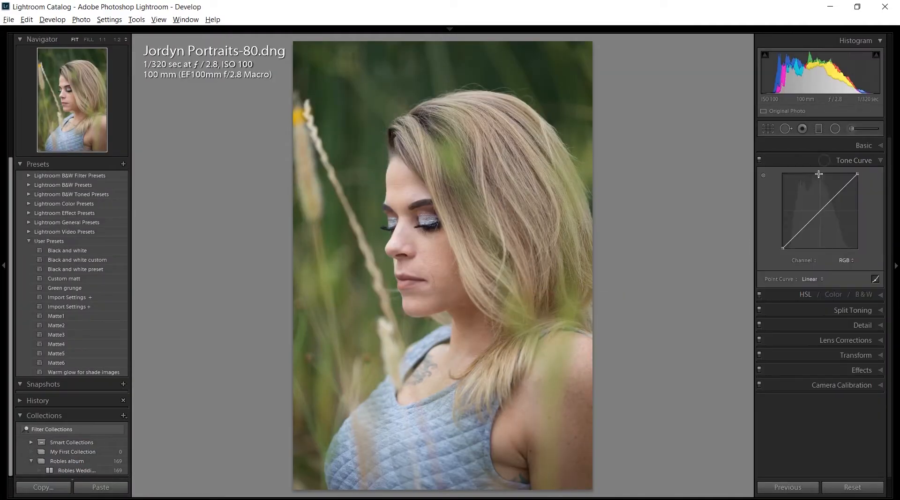
pyautogui.click(833, 200)
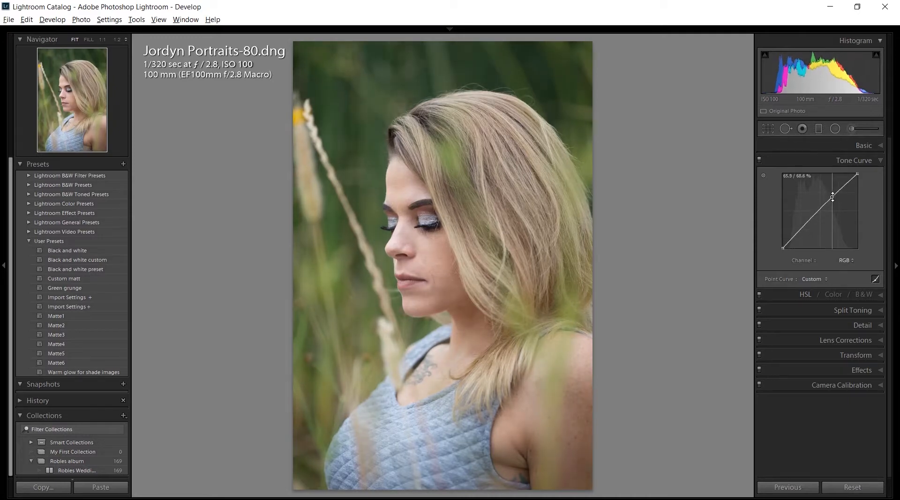
pyautogui.moveTo(806, 228); pyautogui.dragTo(780, 234)
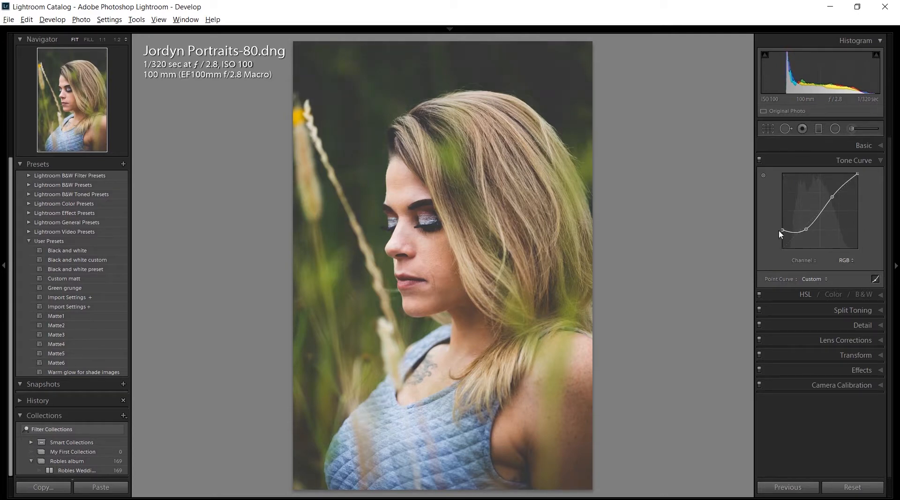
pyautogui.click(826, 150)
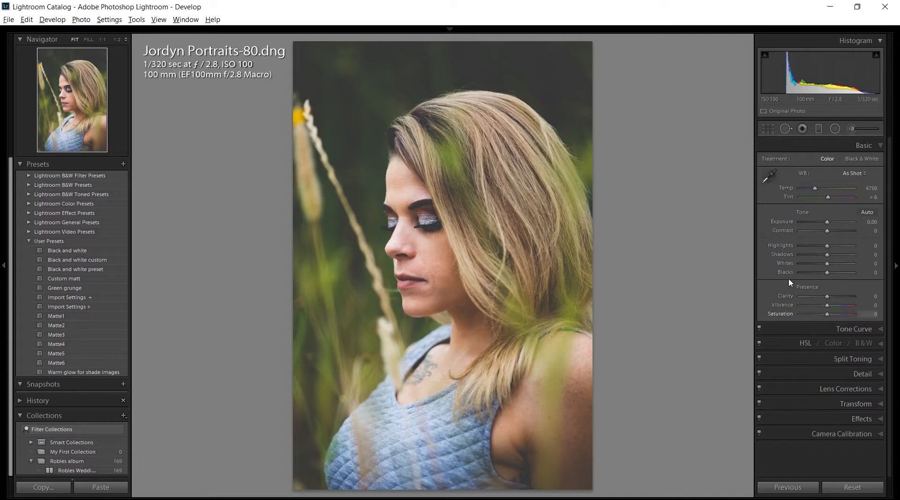
pyautogui.click(798, 330)
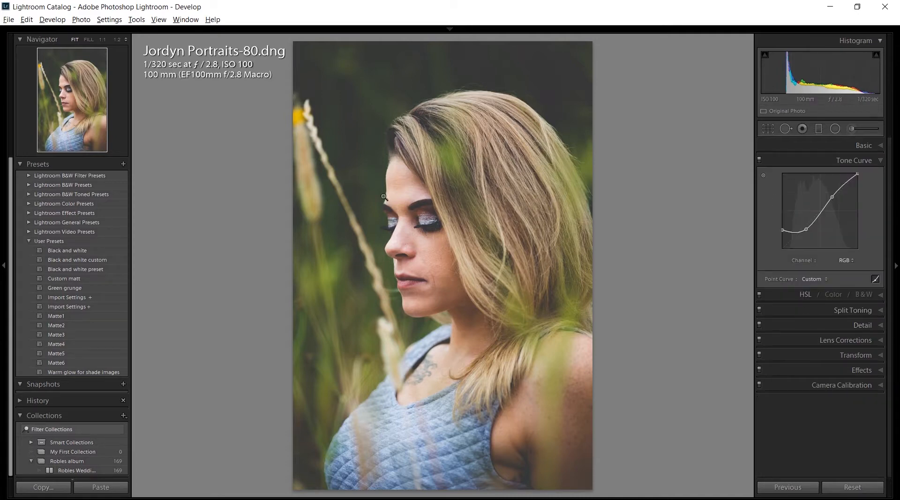
# Step: Create a user preset named "matte film" that stores only the Tone Curve setting besides Process Version
pyautogui.click(123, 164)
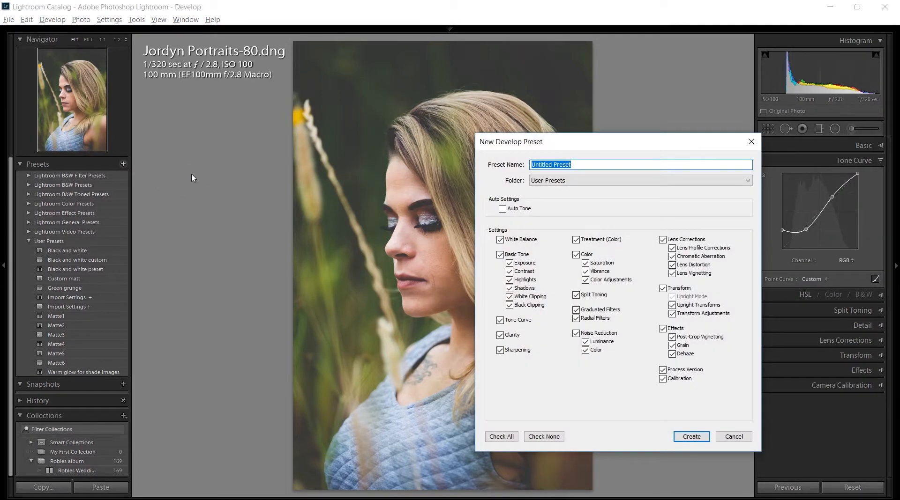
pyautogui.write('matte film')
pyautogui.click(542, 440)
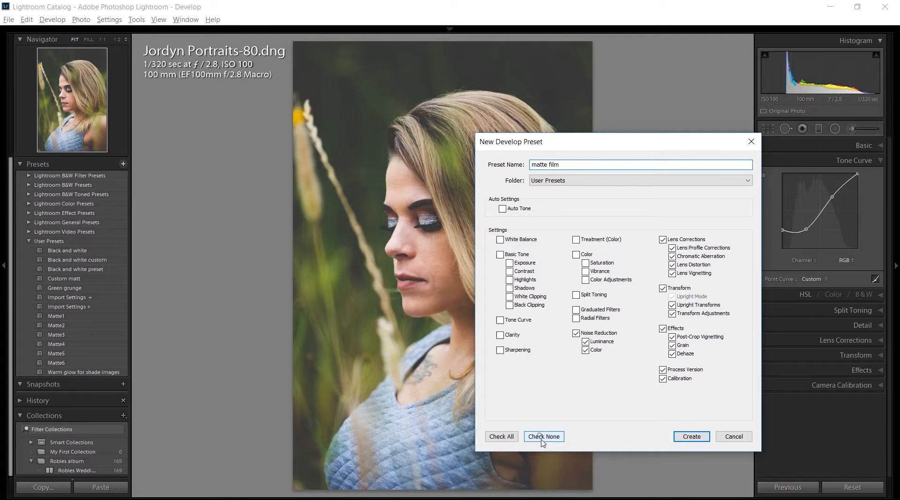
pyautogui.click(500, 321)
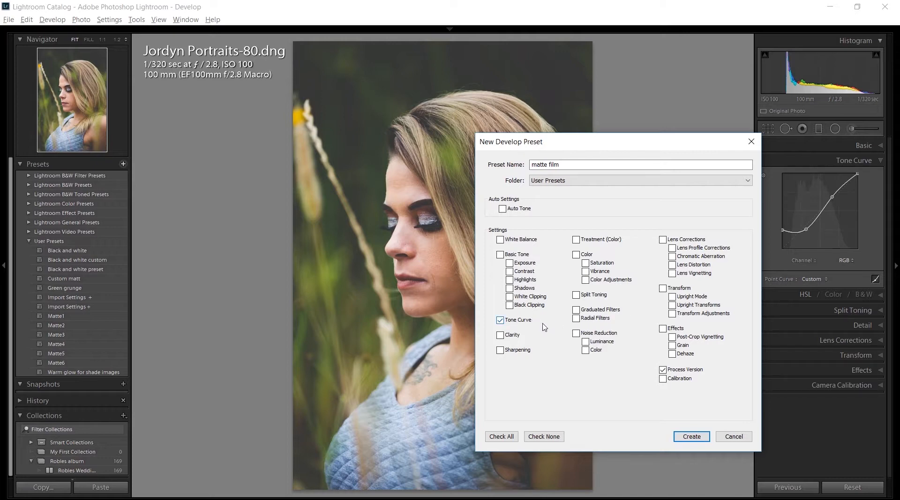
pyautogui.click(693, 438)
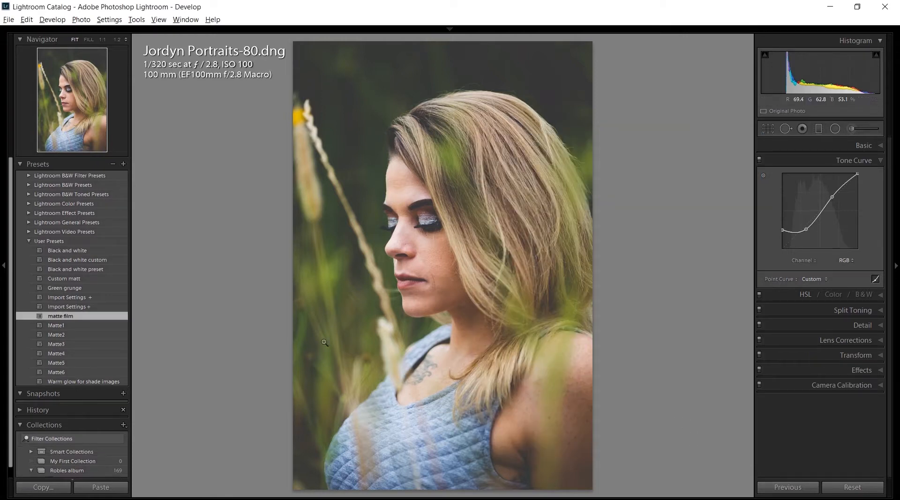
# Step: Open portrait 76 for developing and set Highlights to +22, Shadows to +51, Clarity to -18 and Vibrance to +18
pyautogui.press('g')
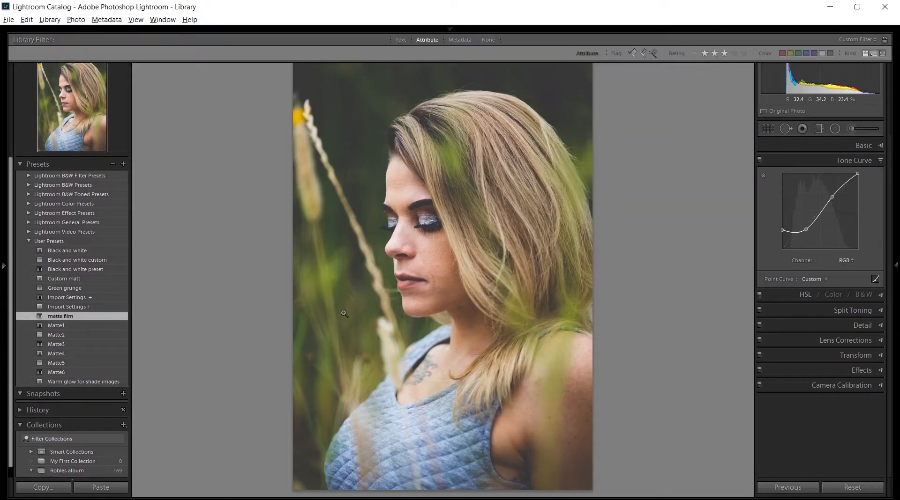
pyautogui.click(628, 307)
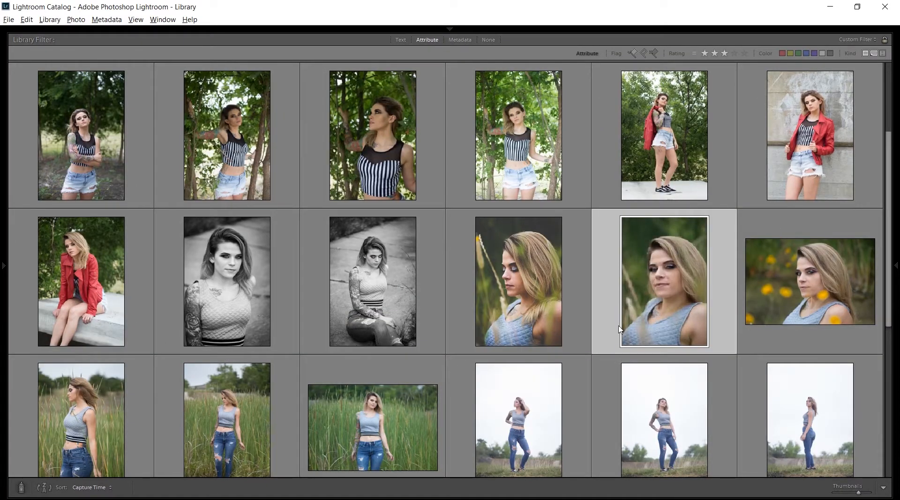
pyautogui.press('d')
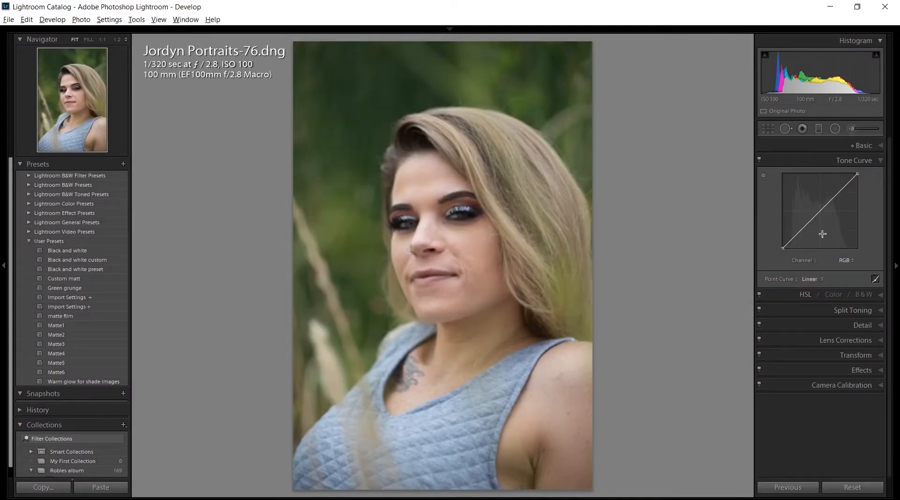
pyautogui.click(863, 146)
pyautogui.moveTo(827, 255)
pyautogui.mouseDown()
pyautogui.moveTo(839, 256)
pyautogui.moveTo(832, 245)
pyautogui.mouseUp()
pyautogui.moveTo(827, 296)
pyautogui.mouseDown()
pyautogui.moveTo(832, 305)
pyautogui.moveTo(822, 297)
pyautogui.mouseUp()
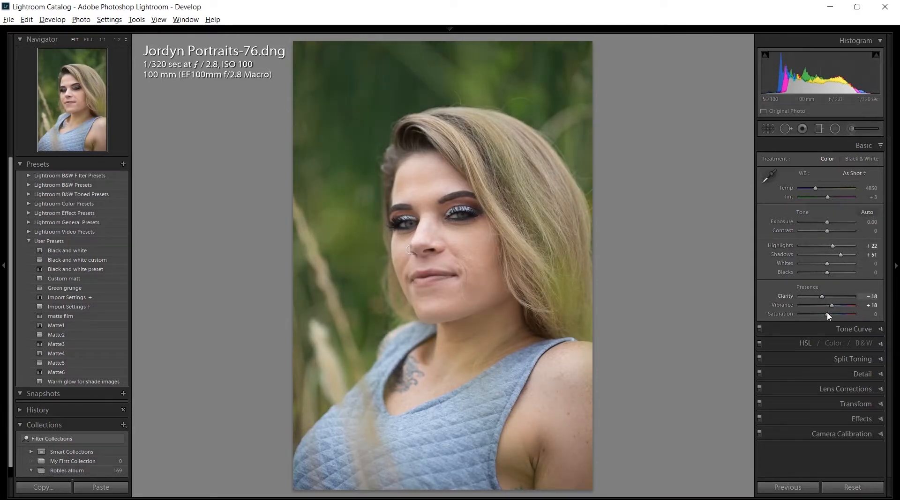
# Step: Set portrait 76's vignetting amount to -20, then apply the "matte film" preset and check the tone curve
pyautogui.click(834, 421)
pyautogui.moveTo(826, 283); pyautogui.dragTo(821, 283)
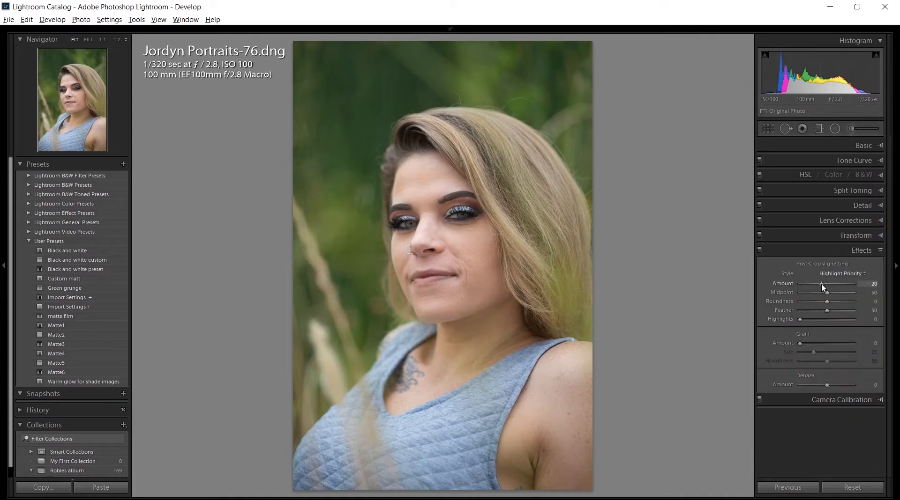
pyautogui.click(87, 316)
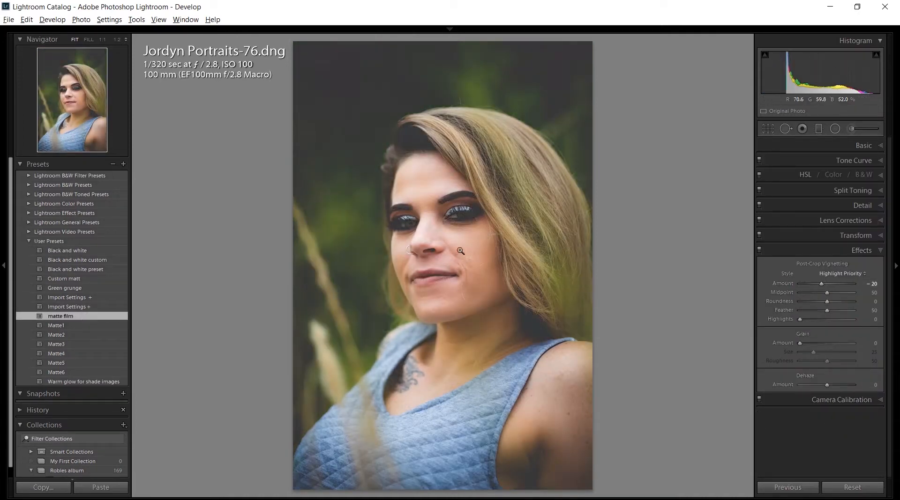
pyautogui.click(826, 164)
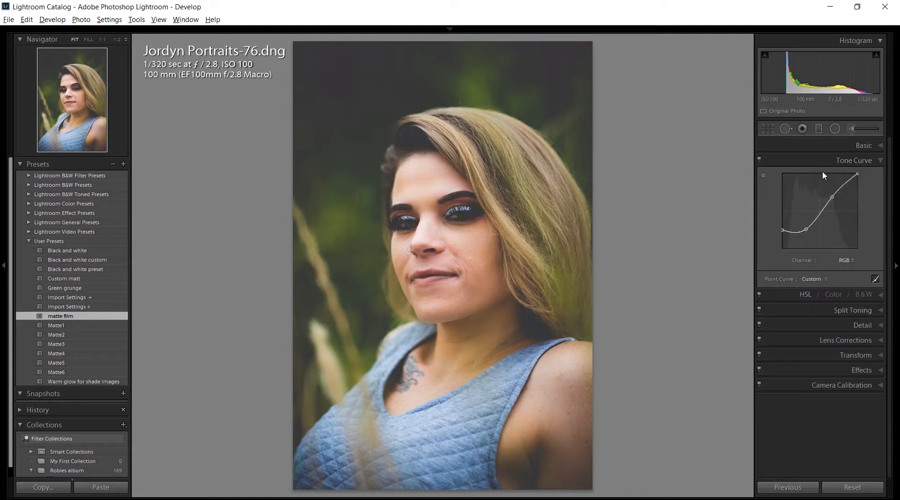
# Step: Review portrait 76's basic settings and return to the photo grid
pyautogui.click(843, 148)
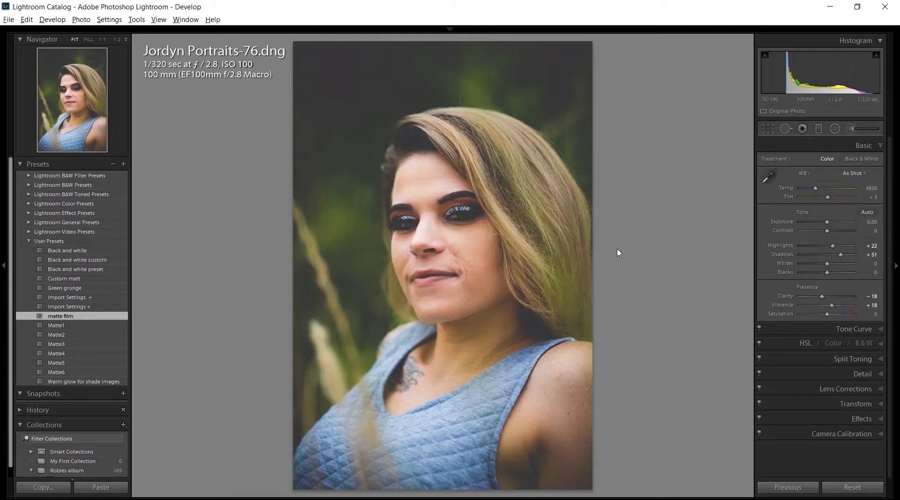
pyautogui.press('g')
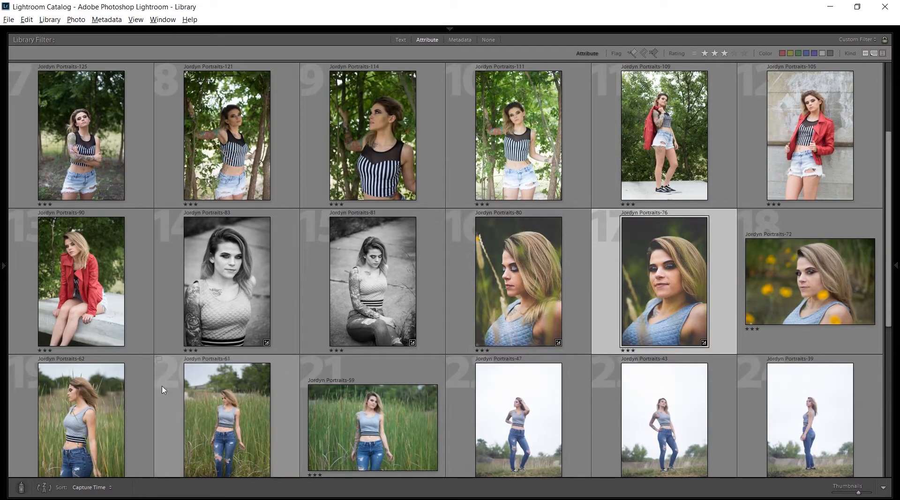
# Step: Select the consecutive range of portraits from 62 to 59 in the grid
pyautogui.moveTo(111, 414)
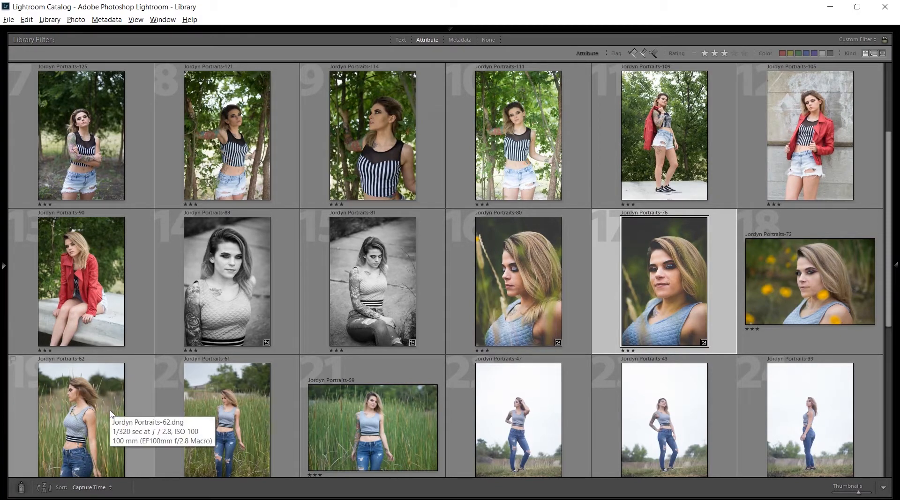
pyautogui.click(112, 413)
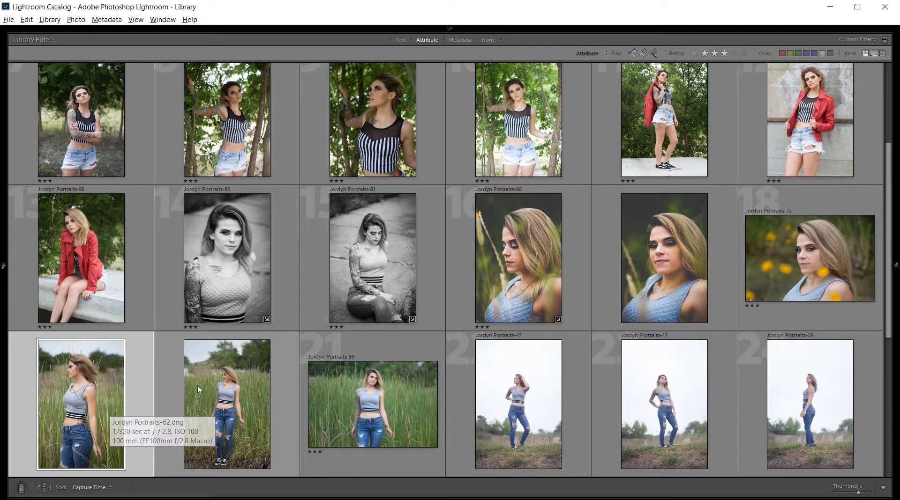
pyautogui.moveTo(402, 396)
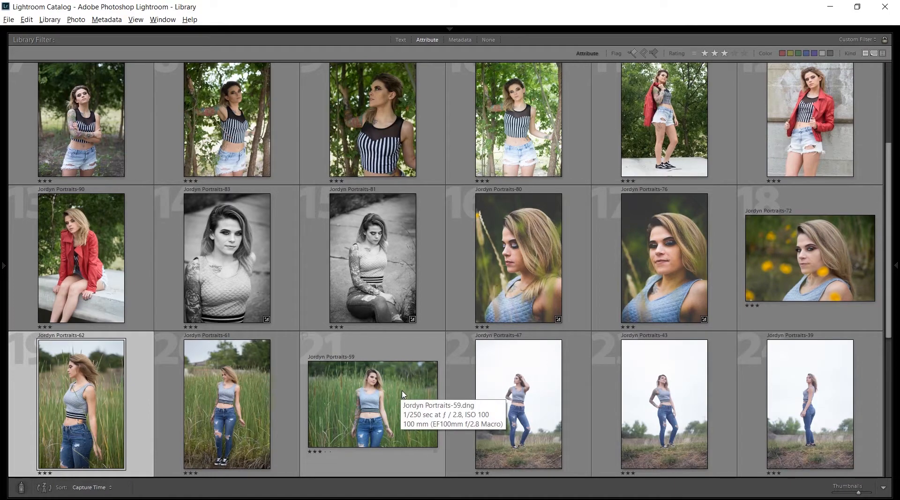
pyautogui.keyDown('shift'); pyautogui.click(400, 416); pyautogui.keyUp('shift')
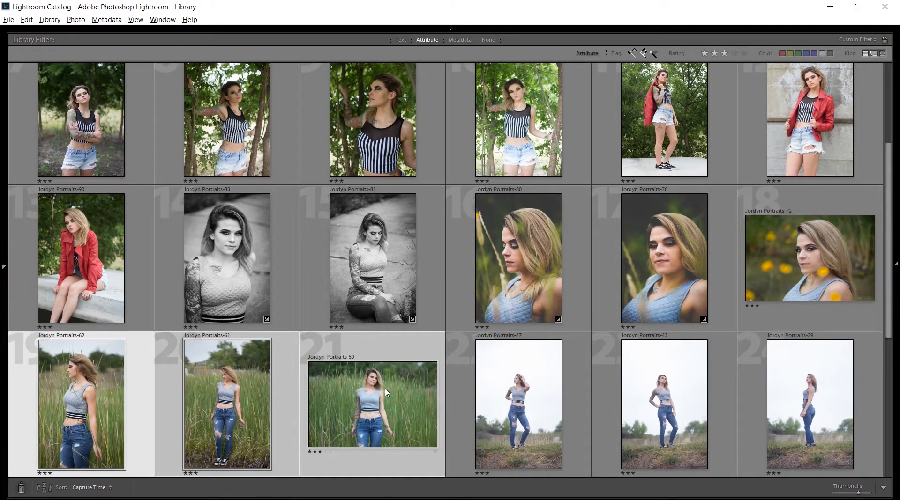
# Step: Select portraits 47, 61, 114 and 125, open them for developing with Auto Sync enabled, and apply the "matte film" preset to all four
pyautogui.click(519, 396)
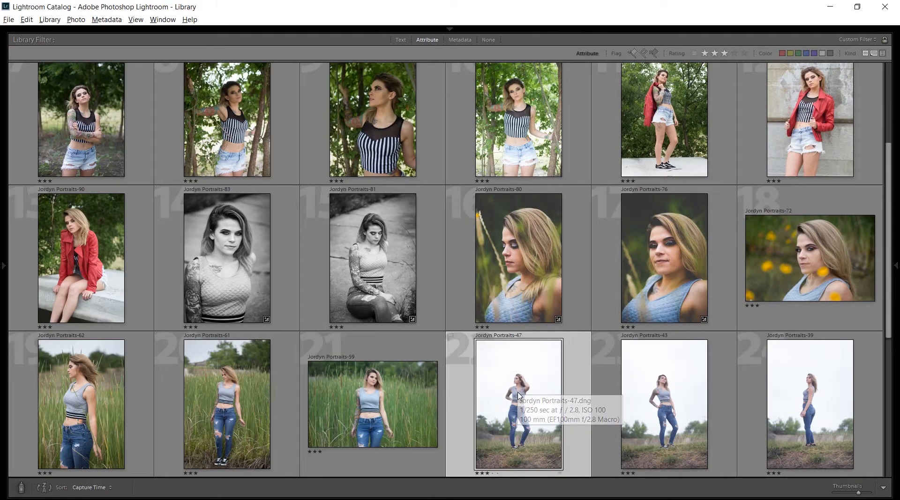
pyautogui.keyDown('ctrl'); pyautogui.click(274, 410); pyautogui.keyUp('ctrl')
pyautogui.keyDown('ctrl'); pyautogui.click(360, 169); pyautogui.keyUp('ctrl')
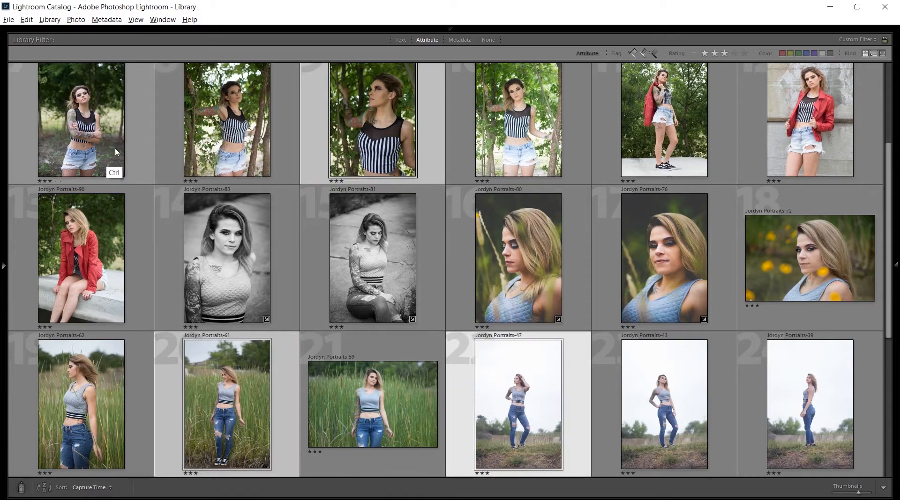
pyautogui.keyDown('ctrl'); pyautogui.click(117, 153); pyautogui.keyUp('ctrl')
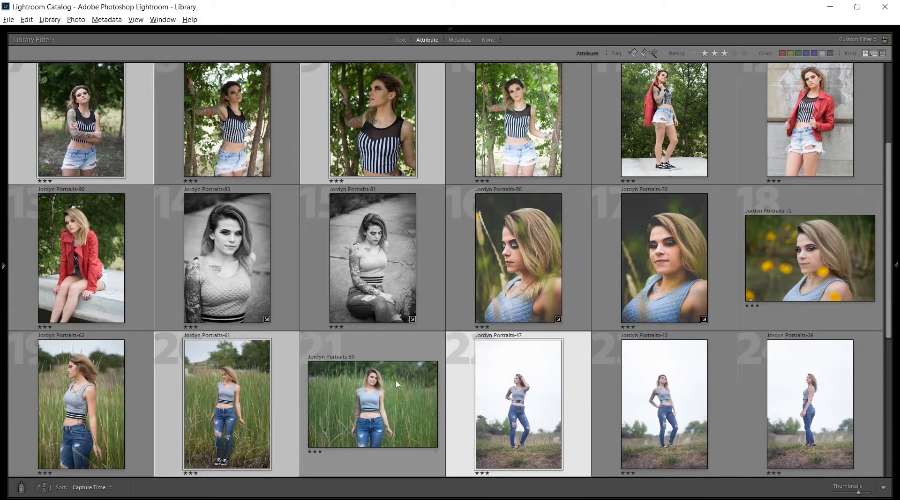
pyautogui.press('d')
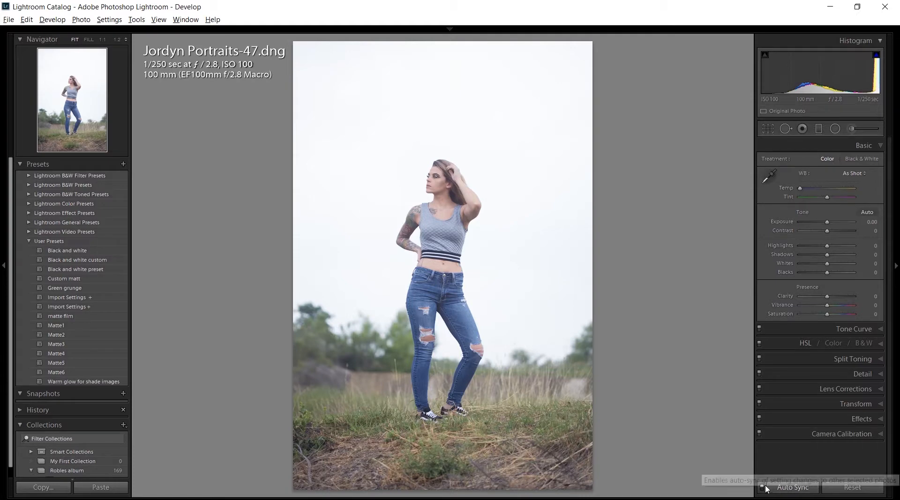
pyautogui.click(91, 318)
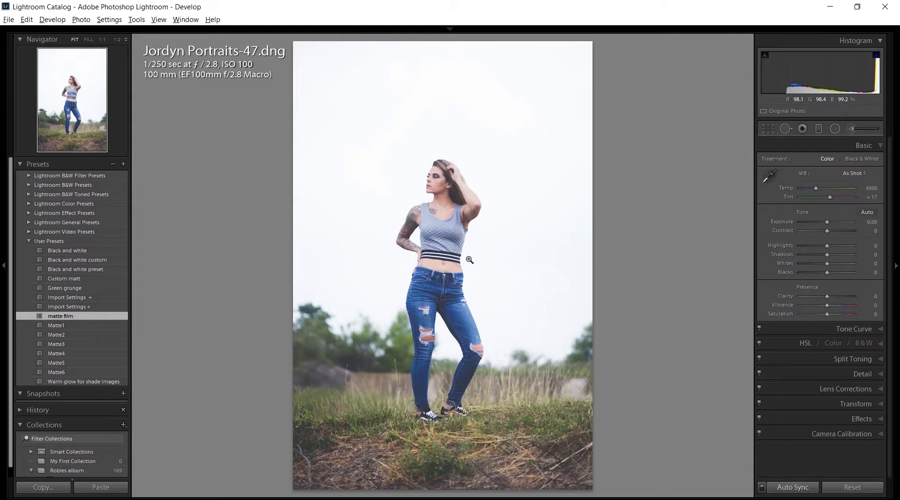
# Step: Check the matte film look on portraits 125, 114, 61 and 47, then return to the photo grid
pyautogui.press('Right')
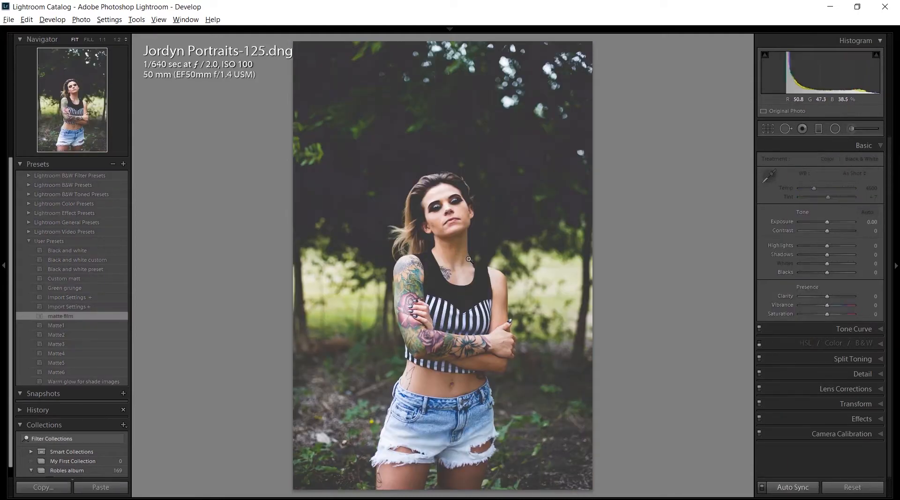
pyautogui.press('Right')
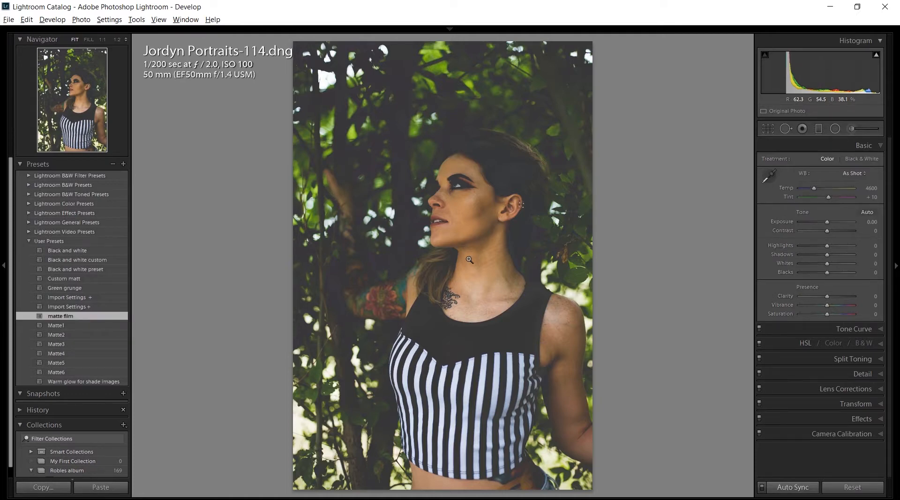
pyautogui.press('Right')
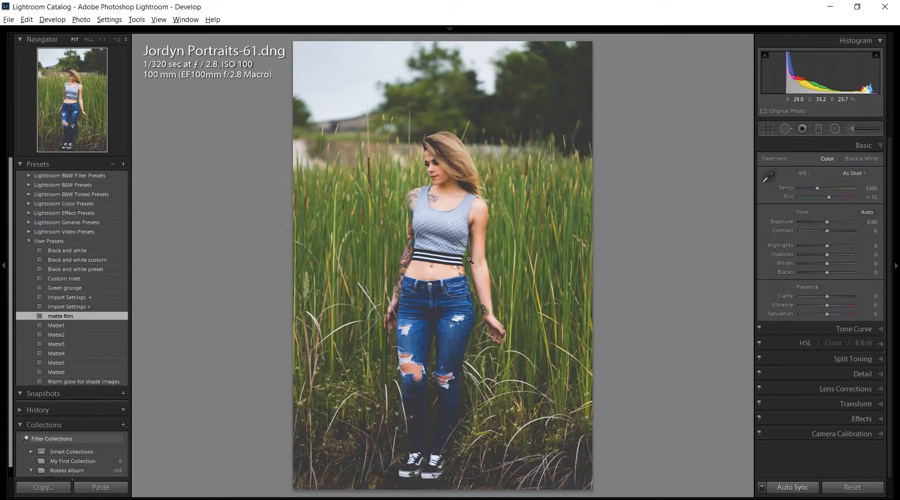
pyautogui.press('Right')
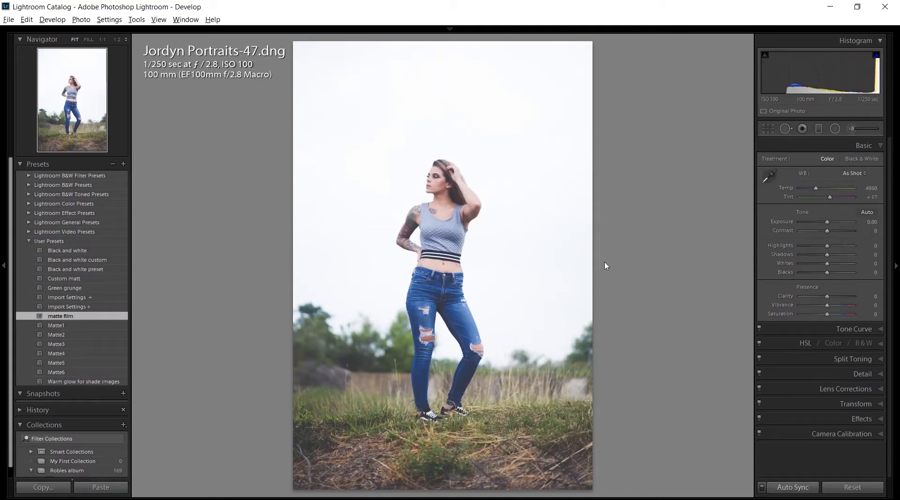
pyautogui.press('g')
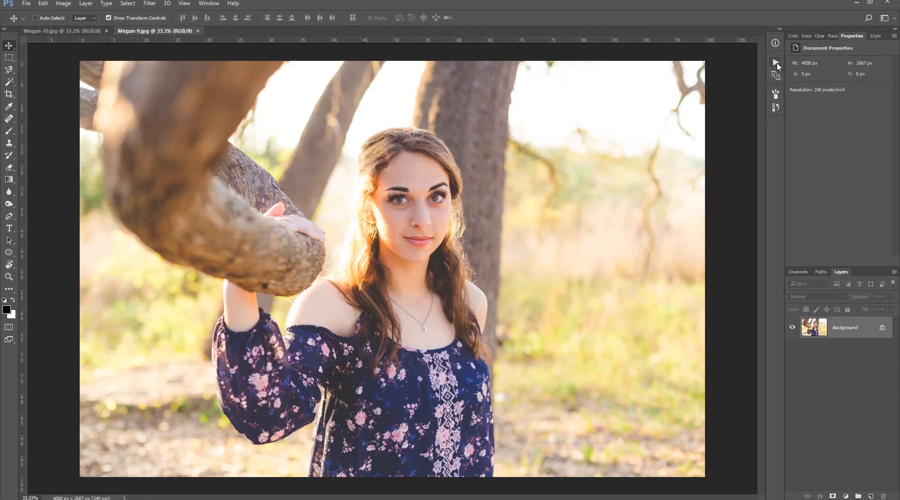
# Step: In Photoshop, show the Actions list and start recording a new action named "Black and white" in the Default Actions set
pyautogui.click(213, 5)
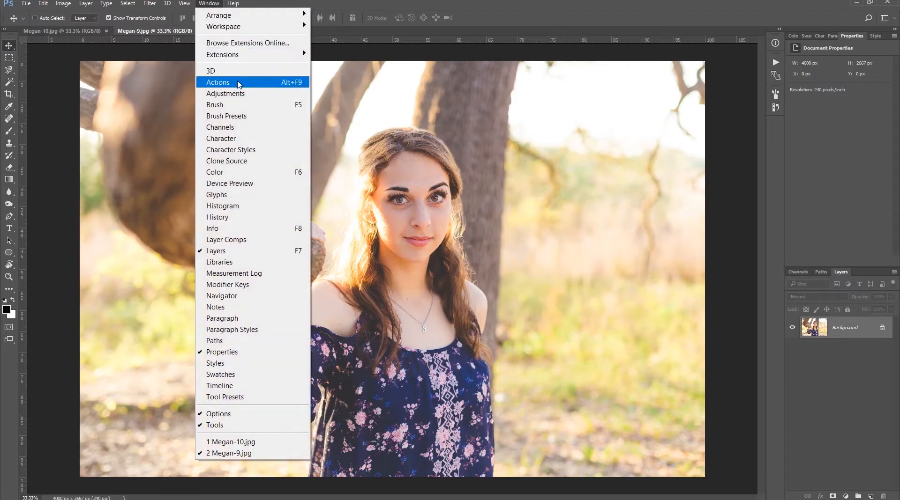
pyautogui.click(263, 81)
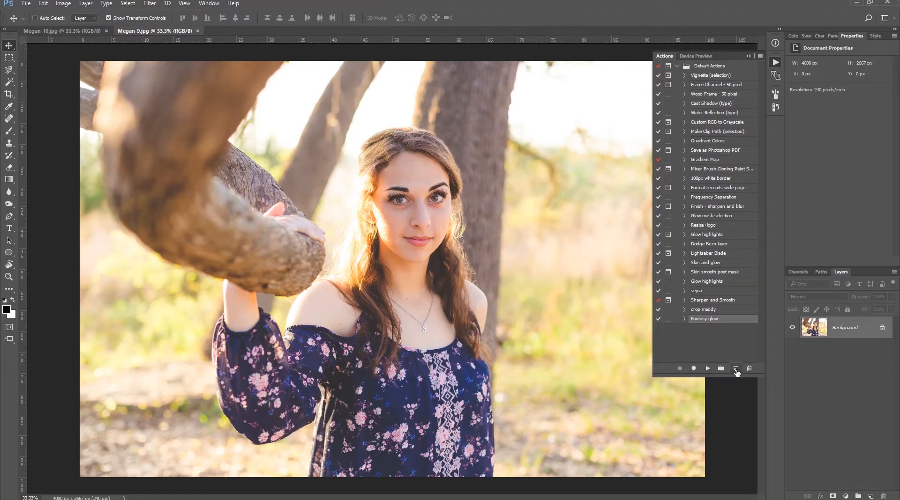
pyautogui.click(736, 369)
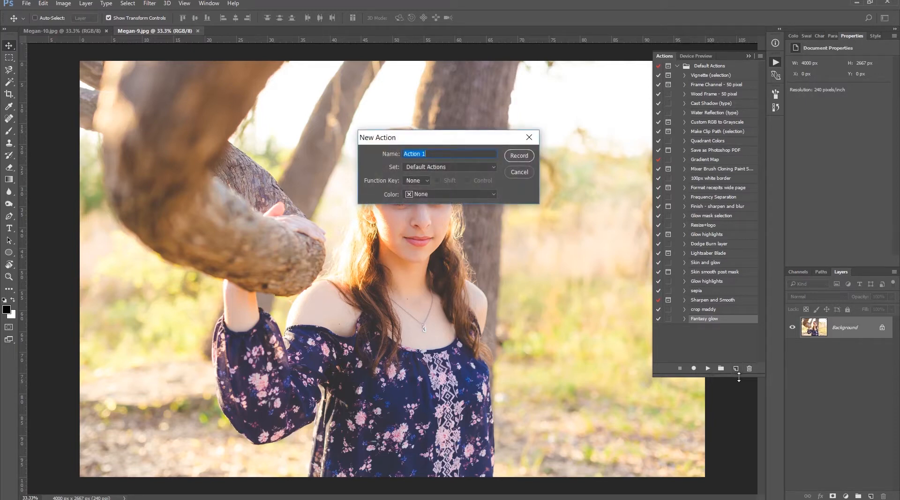
pyautogui.write('Black and white')
pyautogui.press('Return')
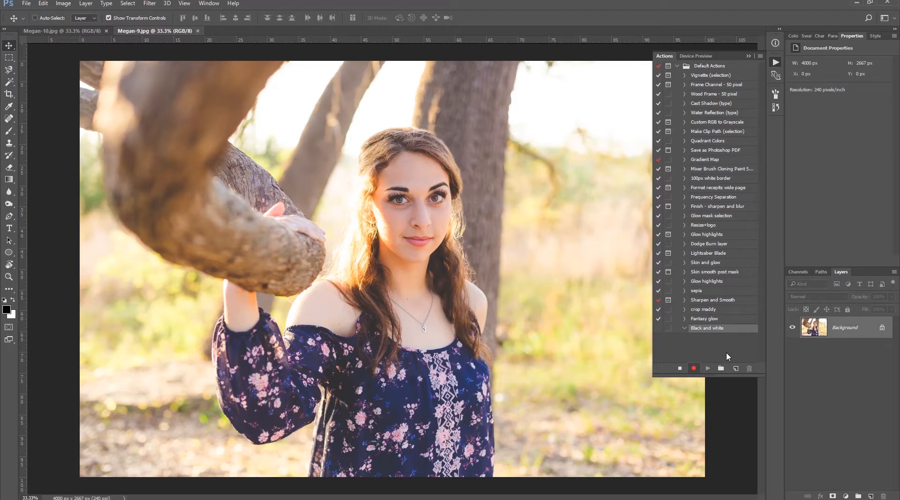
# Step: Apply a Black & White adjustment with Reds 32, Yellows 70, Greens 11, Blues 45, Magentas 109 and slightly lowered Cyans
pyautogui.click(86, 5)
pyautogui.moveTo(66, 5)
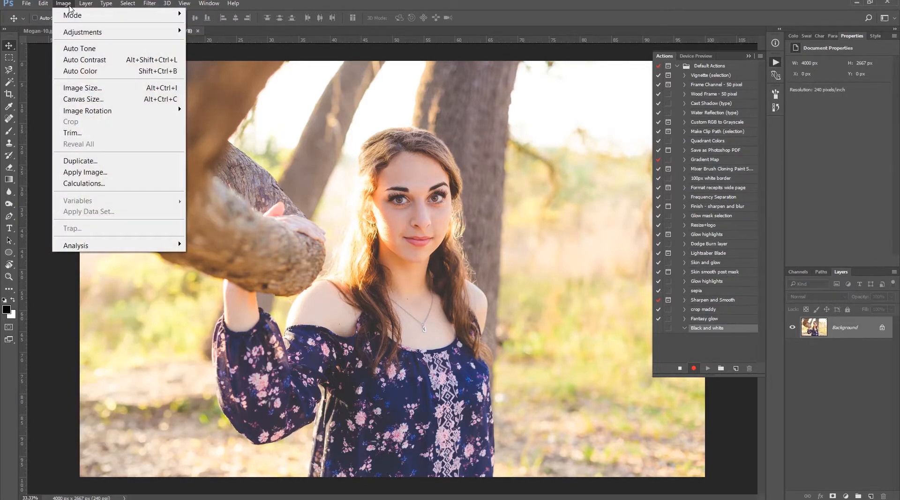
pyautogui.moveTo(84, 33)
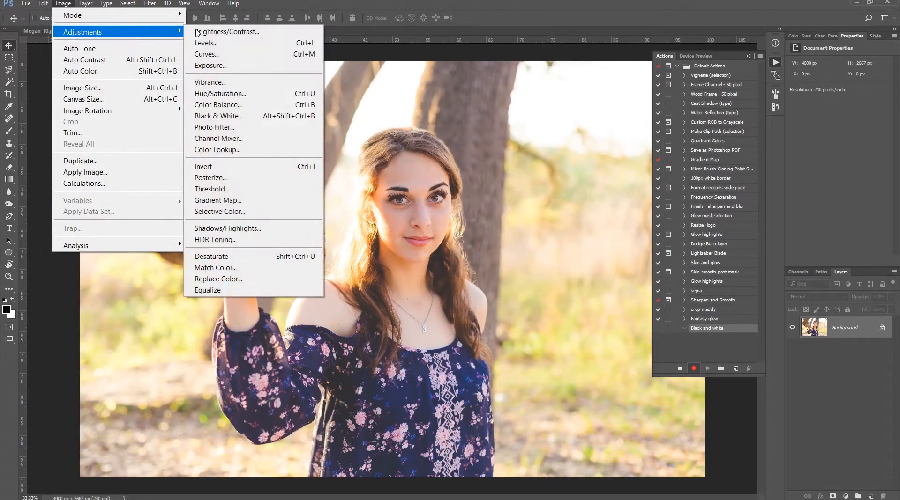
pyautogui.click(249, 116)
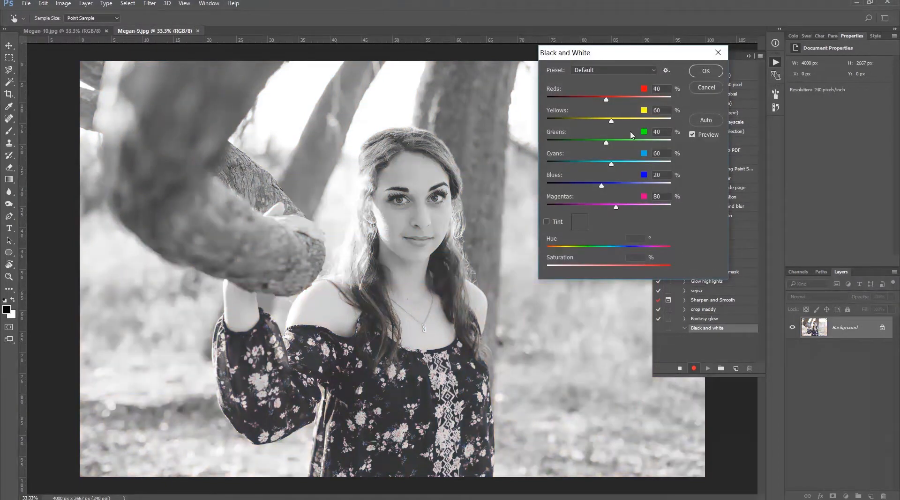
pyautogui.moveTo(611, 101)
pyautogui.mouseDown()
pyautogui.moveTo(613, 122)
pyautogui.moveTo(604, 100)
pyautogui.mouseUp()
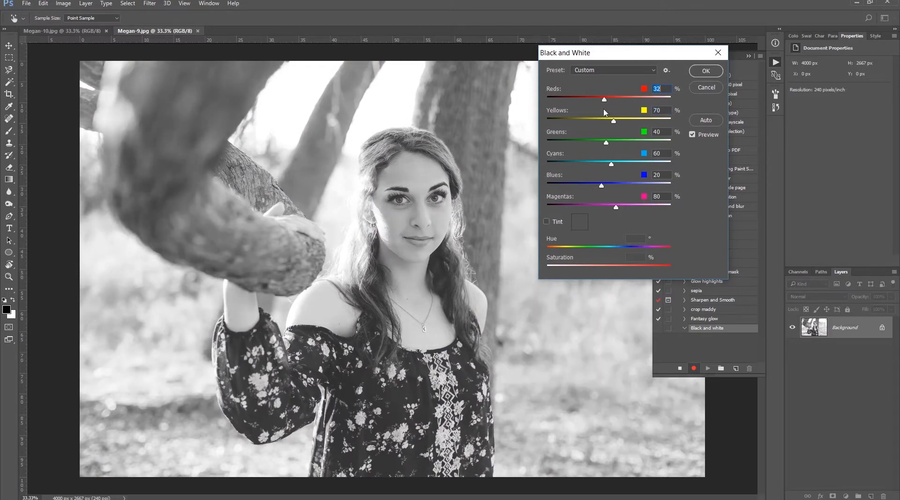
pyautogui.moveTo(607, 143); pyautogui.dragTo(599, 144)
pyautogui.moveTo(601, 185); pyautogui.dragTo(621, 212)
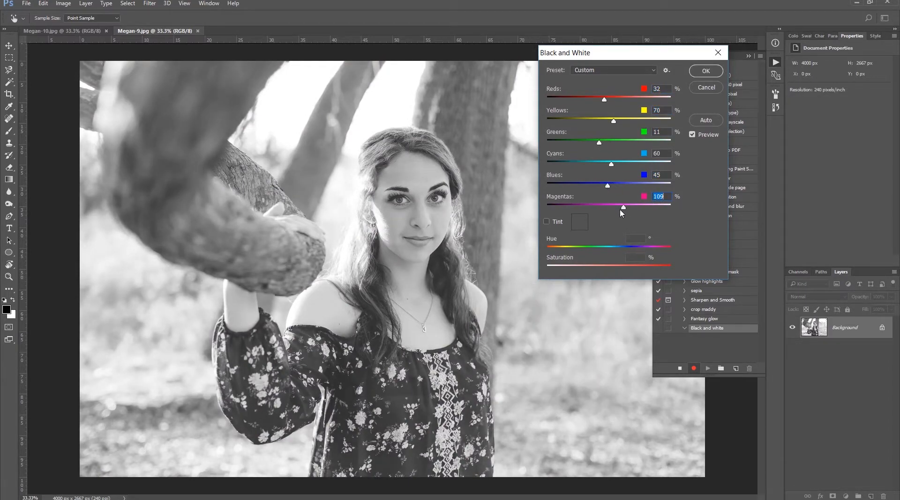
pyautogui.moveTo(612, 164); pyautogui.dragTo(610, 165)
pyautogui.click(698, 72)
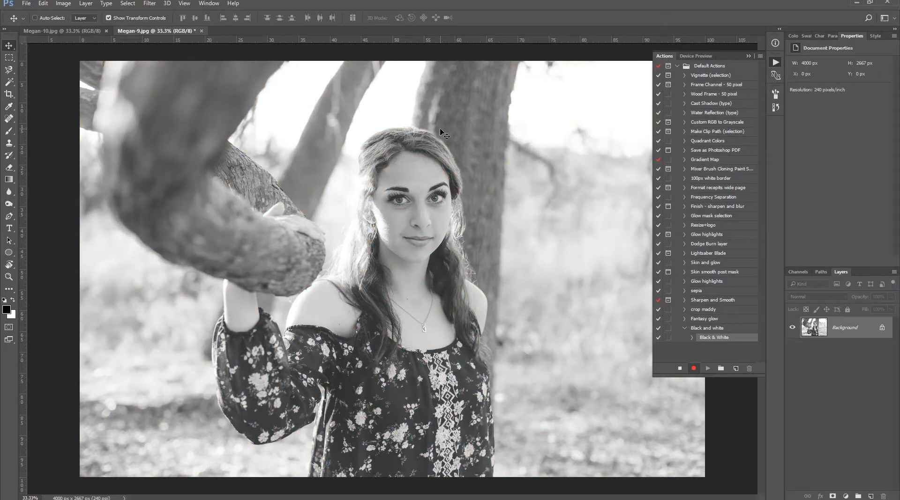
# Step: Apply a Curves adjustment to the RGB channel with an anchored highlight point, a lowered shadow point and a raised black point
pyautogui.hotkey('ctrl', 'm')
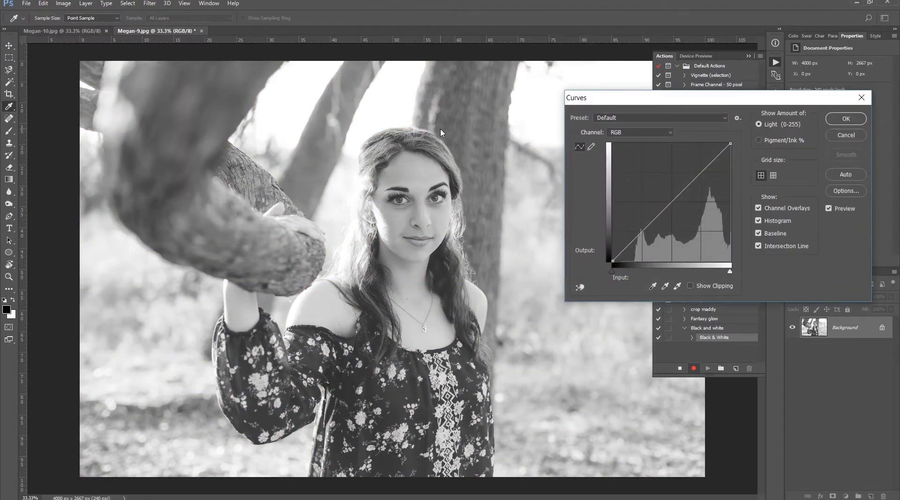
pyautogui.click(695, 178)
pyautogui.moveTo(660, 216); pyautogui.dragTo(656, 220)
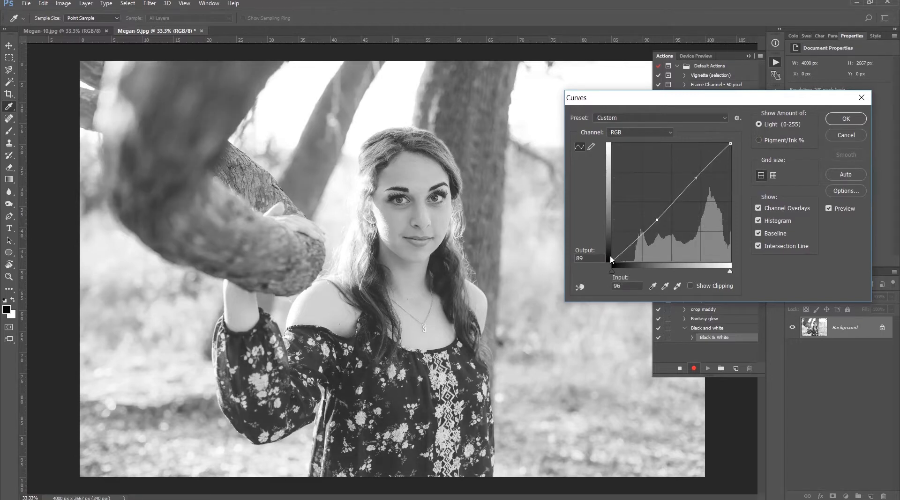
pyautogui.moveTo(611, 260); pyautogui.dragTo(612, 242)
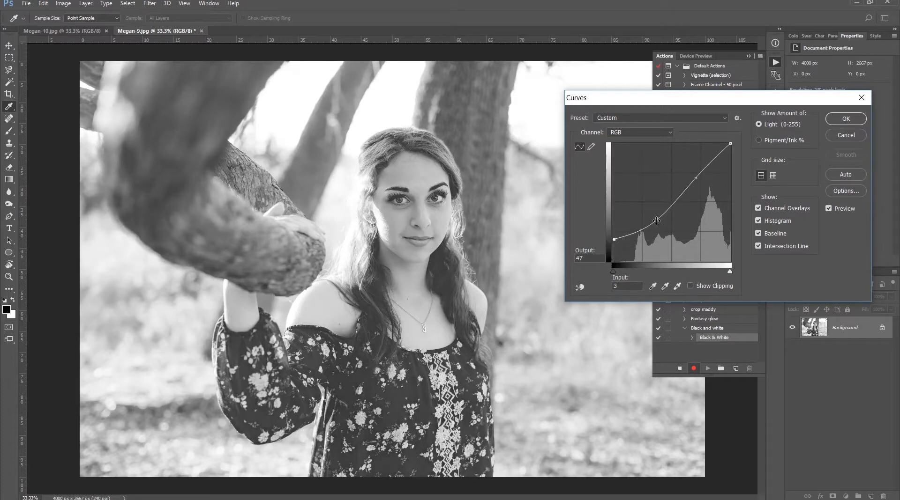
pyautogui.moveTo(657, 219); pyautogui.dragTo(612, 235)
pyautogui.click(841, 122)
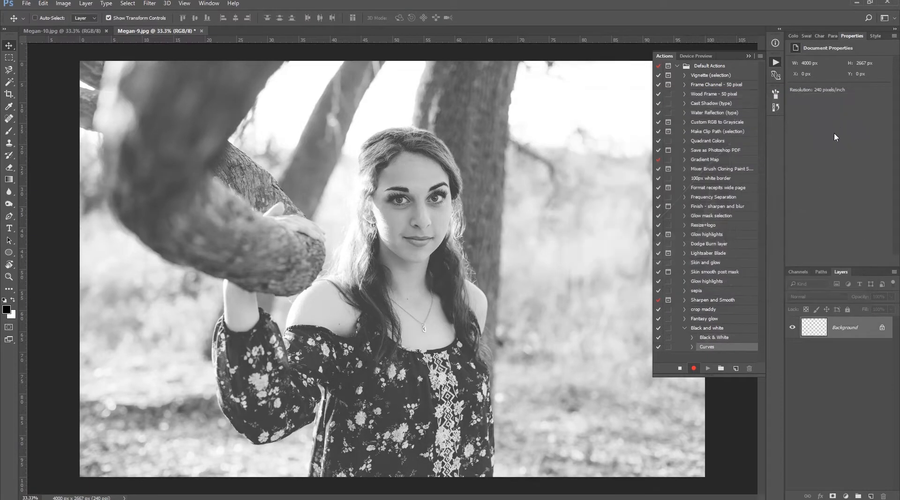
# Step: Review the recorded Black & White and Curves steps, then stop recording the action
pyautogui.click(723, 339)
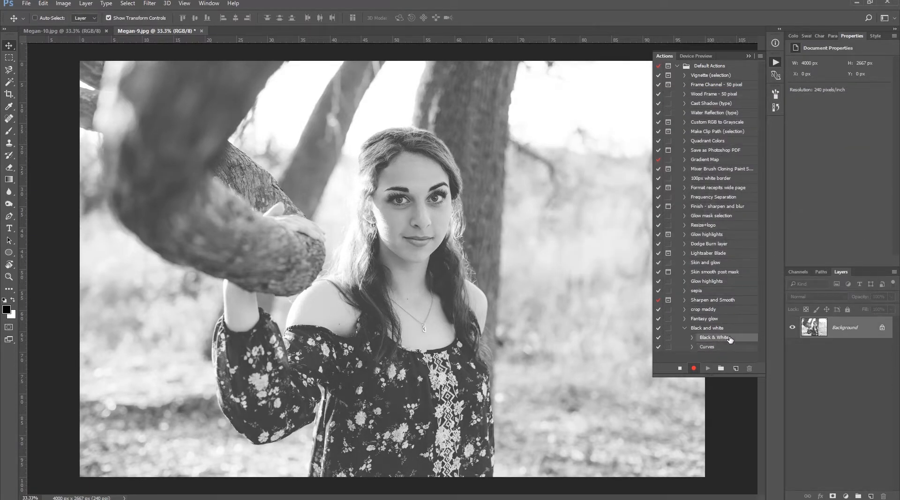
pyautogui.click(712, 348)
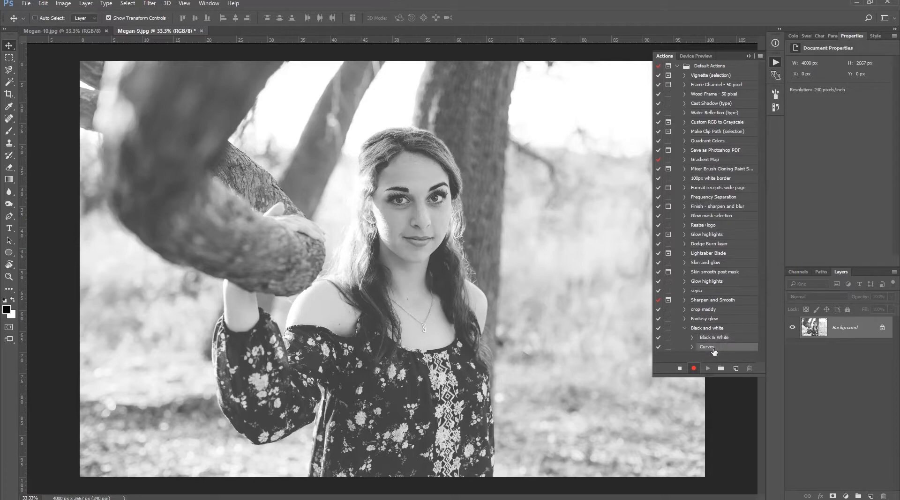
pyautogui.click(680, 369)
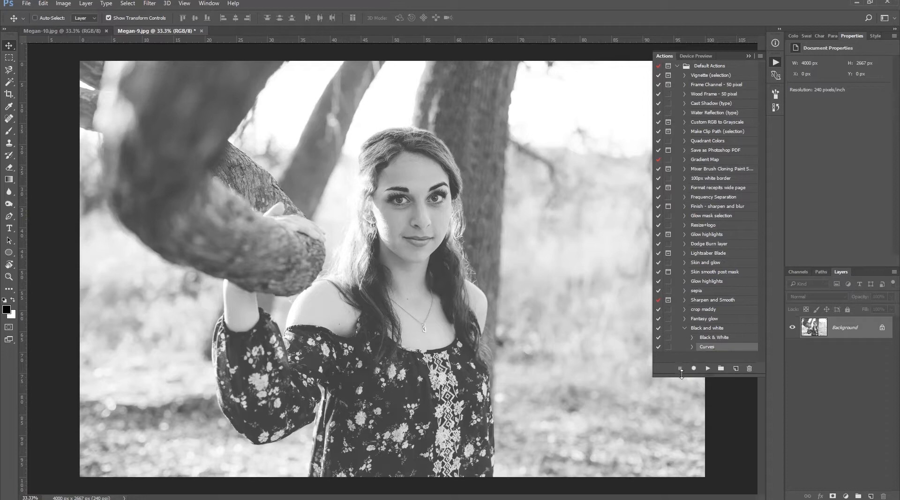
# Step: Run the Black and white action on Megan-10.jpg and collapse the action's recorded steps
pyautogui.click(710, 331)
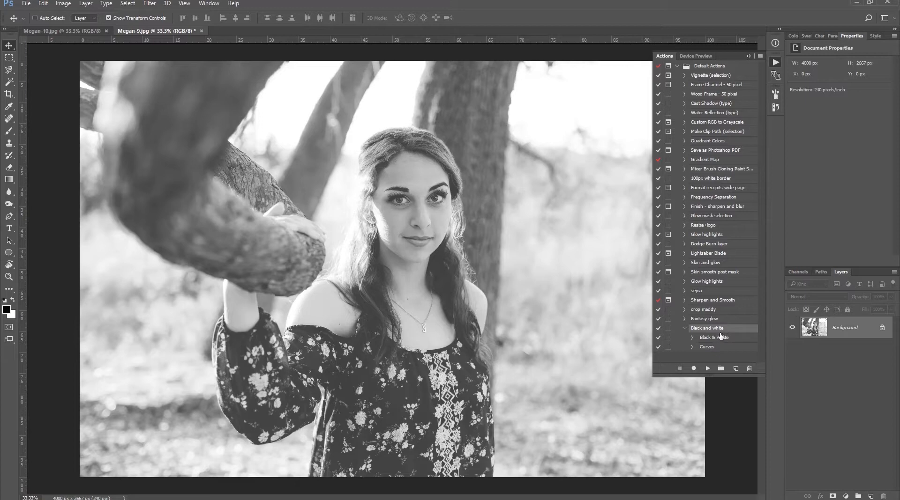
pyautogui.click(66, 32)
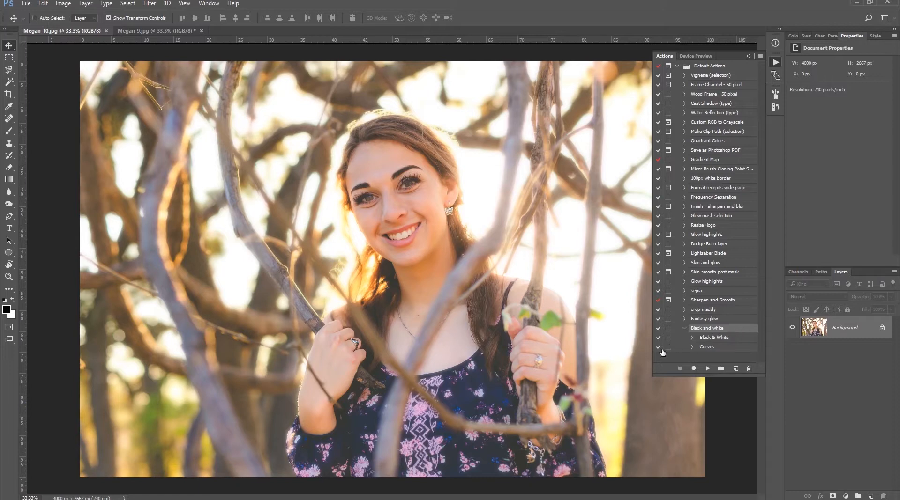
pyautogui.click(708, 369)
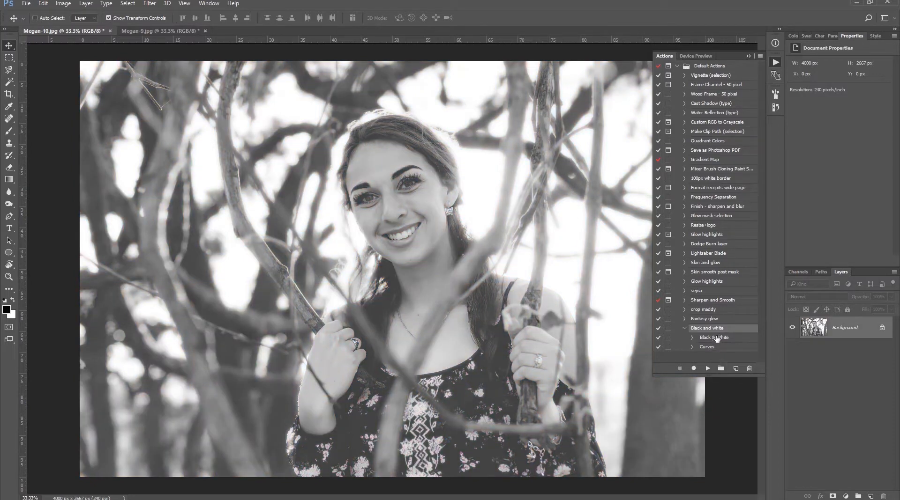
pyautogui.click(684, 328)
# Step: Check the Edit - Copy folder in File Explorer and set it as the source folder in Photoshop's Image Processor
pyautogui.hotkey('alt', 'Tab')
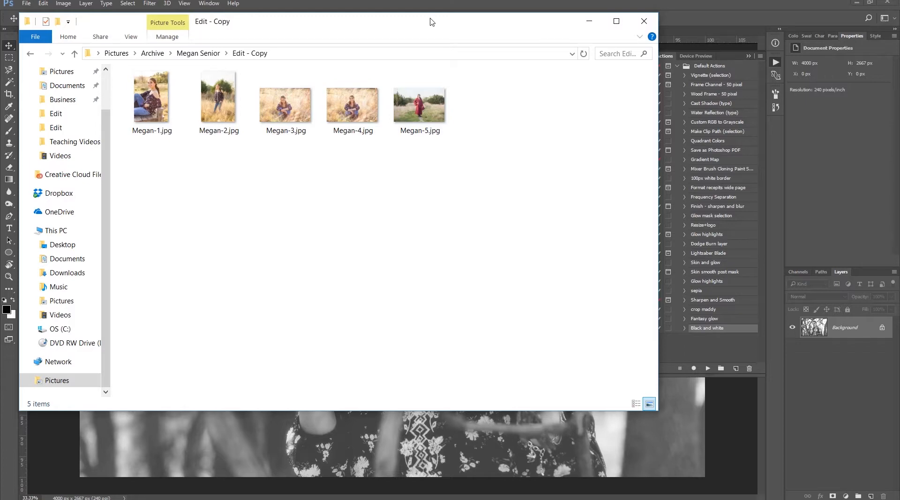
pyautogui.moveTo(432, 20); pyautogui.dragTo(441, 53)
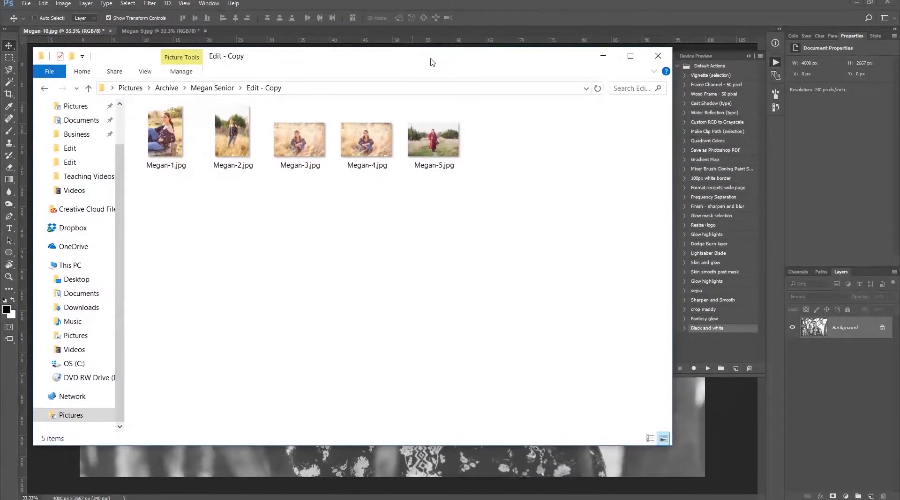
pyautogui.click(28, 4)
pyautogui.click(28, 4)
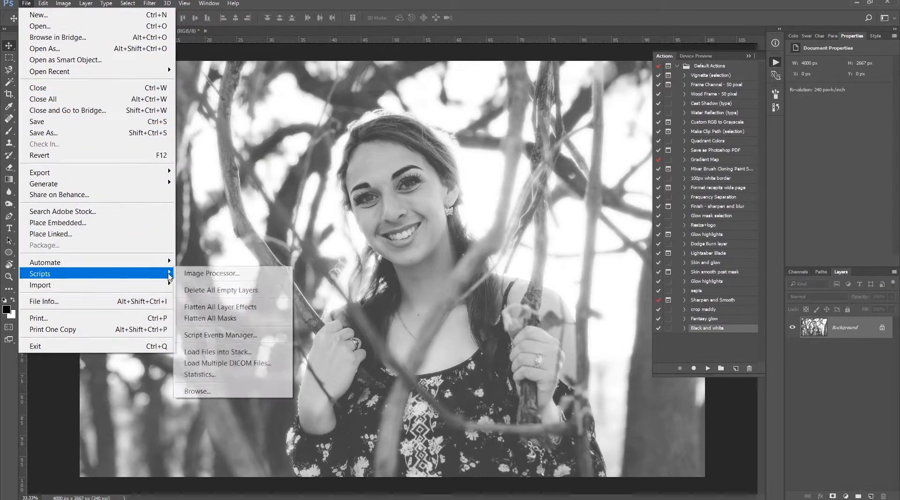
pyautogui.click(192, 272)
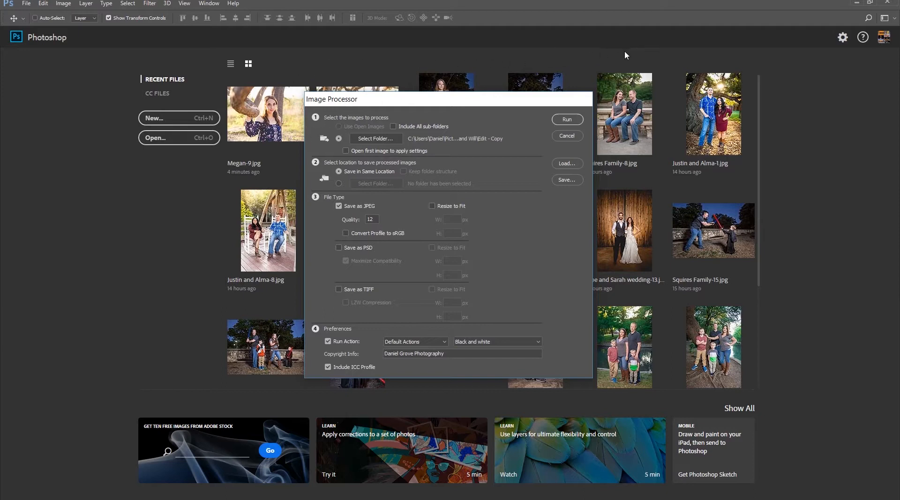
pyautogui.click(375, 138)
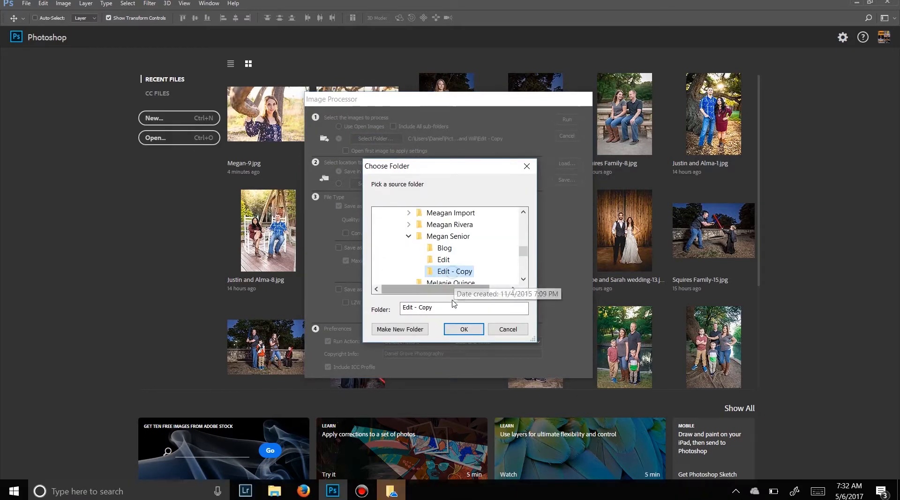
pyautogui.click(462, 330)
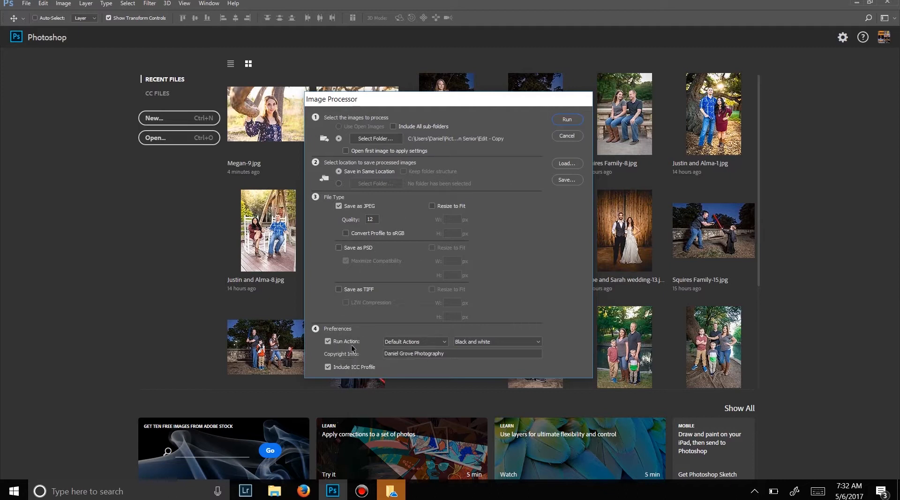
# Step: Choose the Black and white action from Default Actions for the batch and run the Image Processor
pyautogui.click(480, 343)
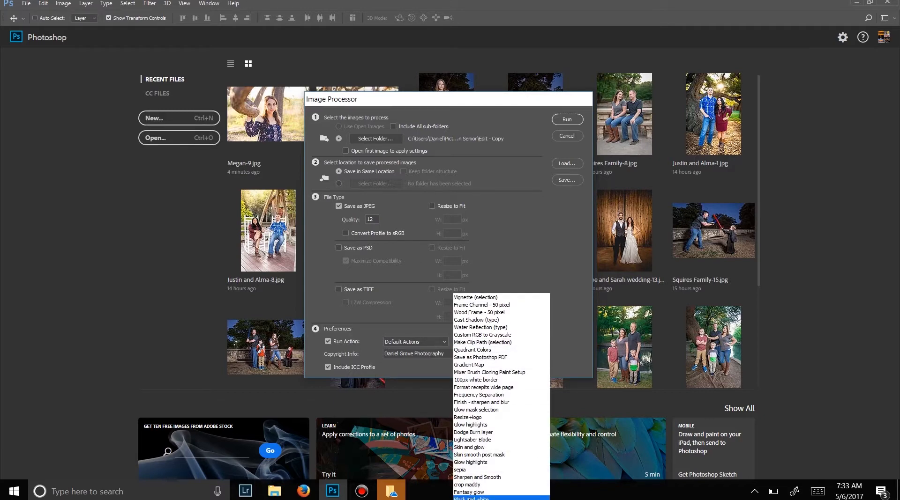
pyautogui.click(471, 497)
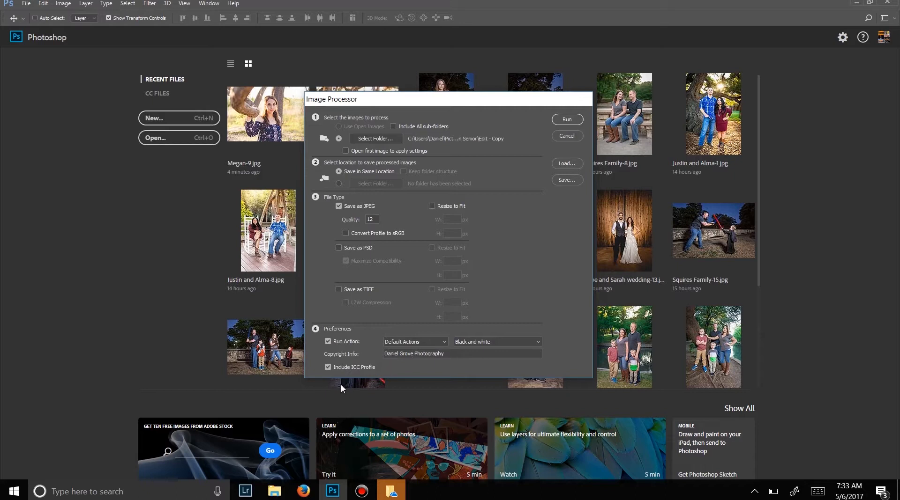
pyautogui.click(567, 120)
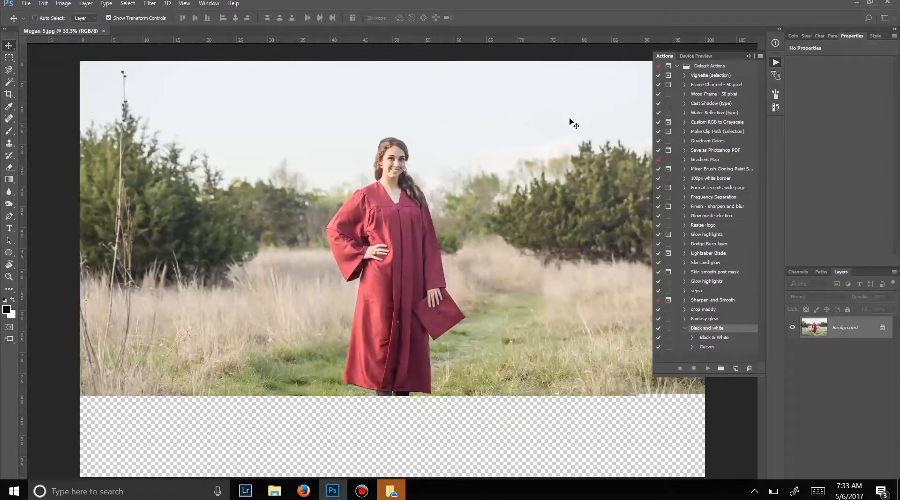
# Step: In File Explorer, open the JPEG folder inside Edit - Copy and view the processed photos from Megan-5.jpg back to Megan-1.jpg
pyautogui.hotkey('alt', 'Tab')
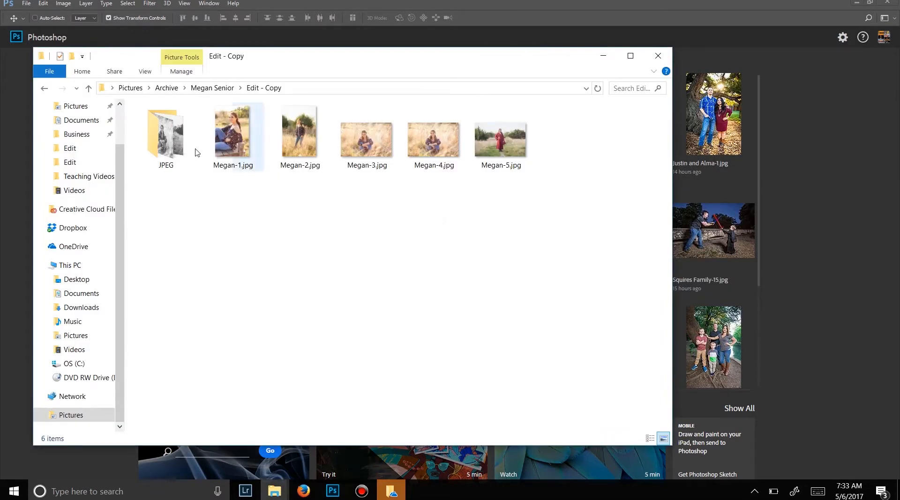
pyautogui.click(181, 167)
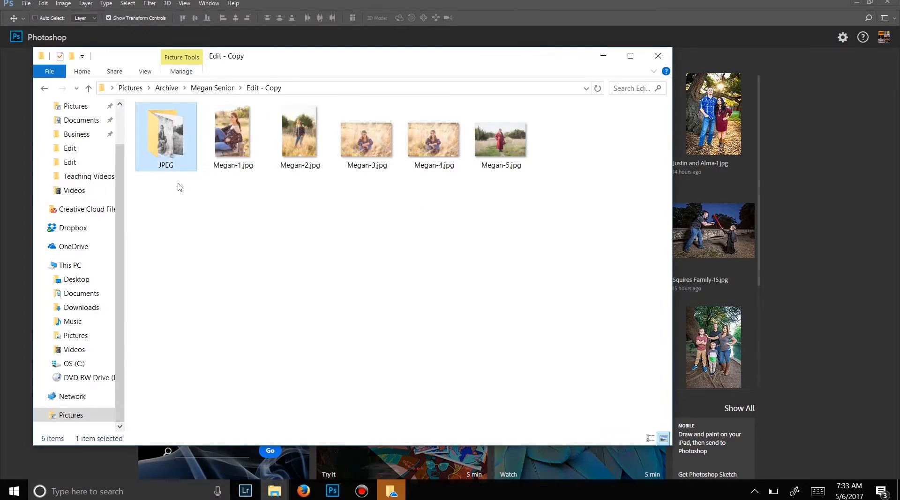
pyautogui.doubleClick(166, 134)
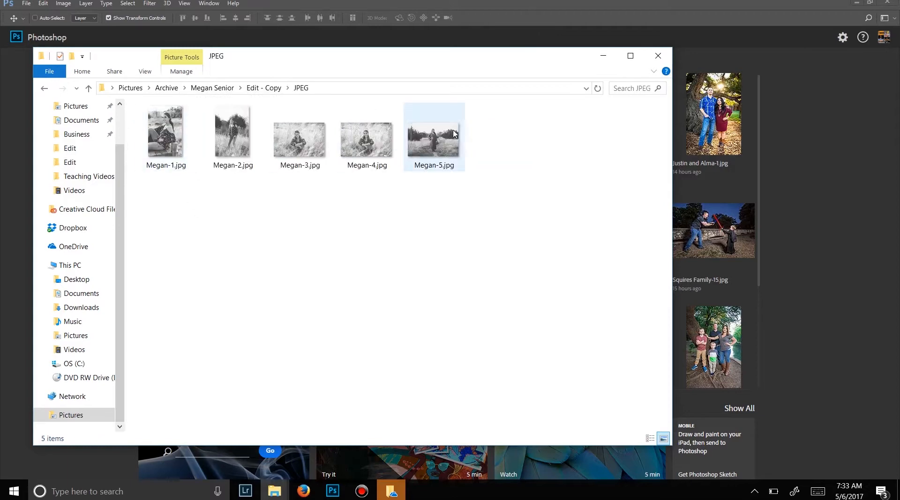
pyautogui.doubleClick(441, 167)
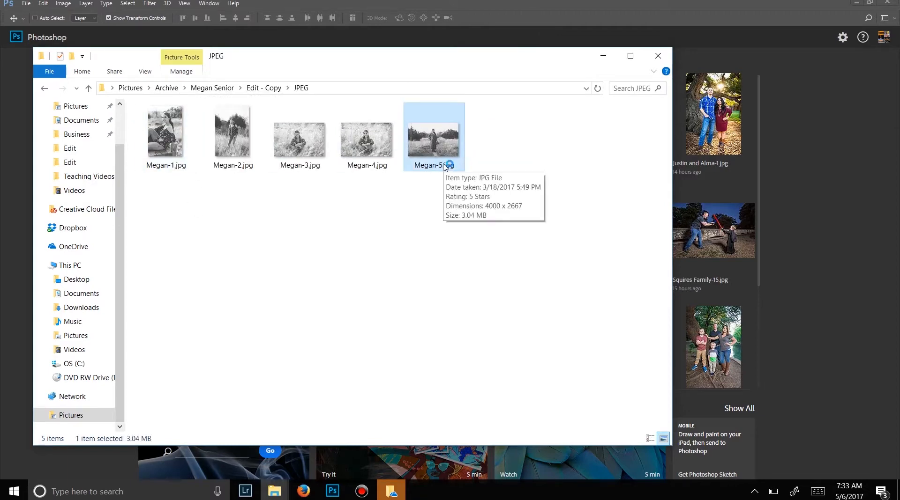
pyautogui.press('Left')
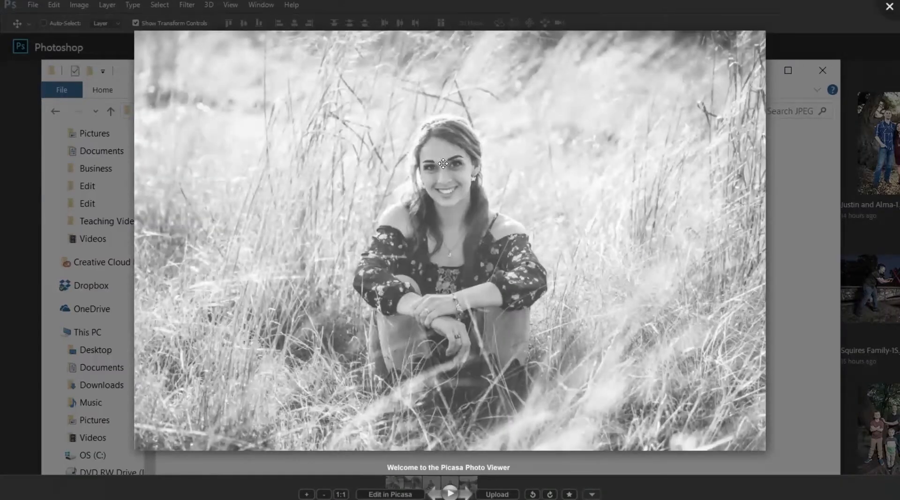
pyautogui.press('Left')
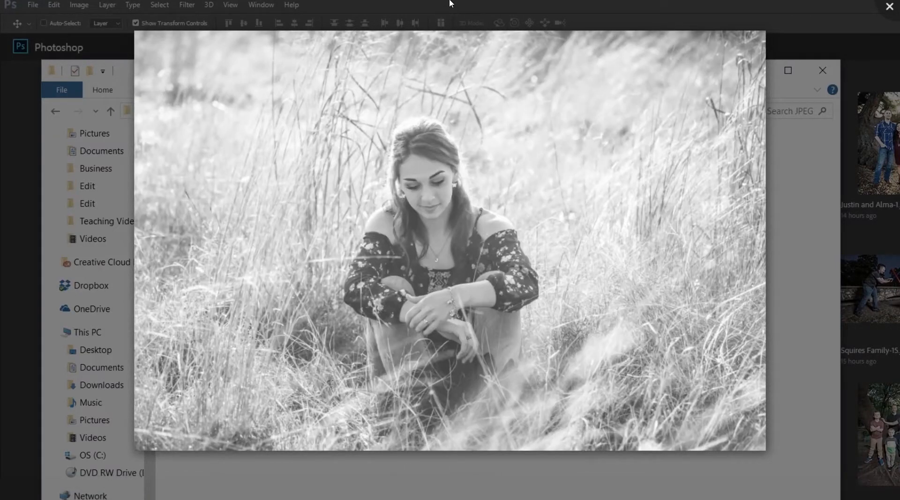
pyautogui.press('Left')
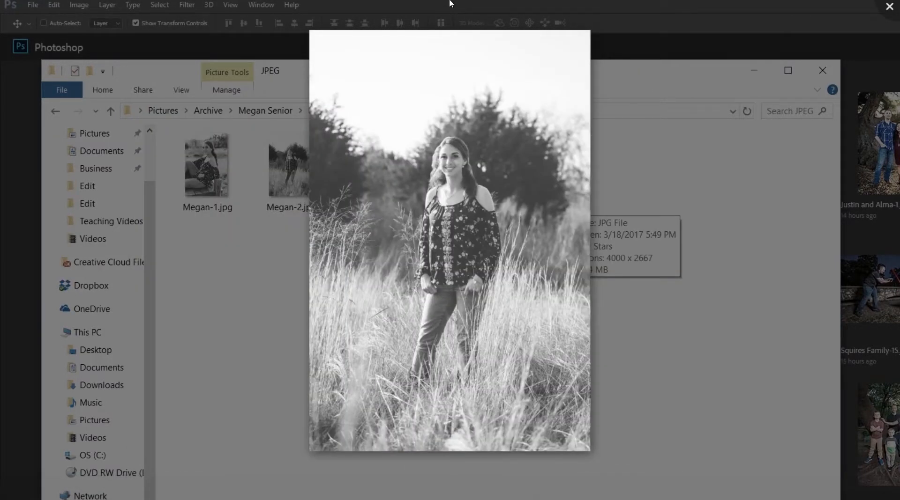
pyautogui.press('Left')
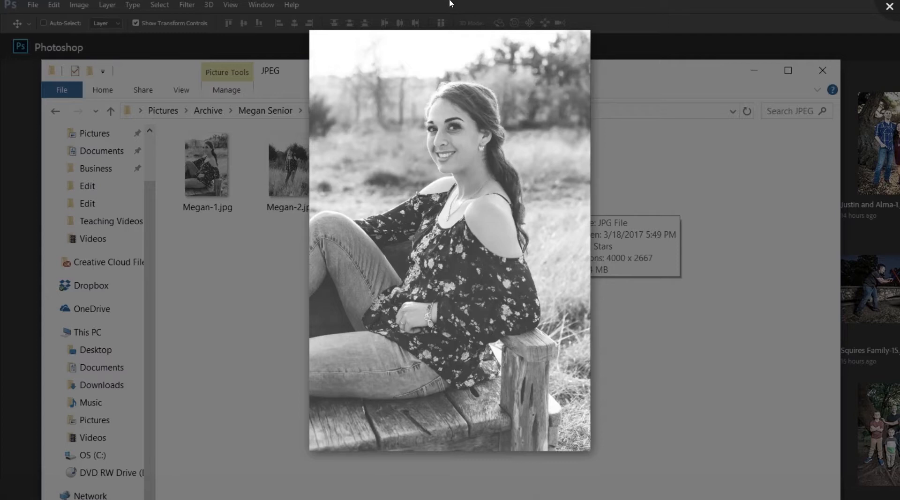